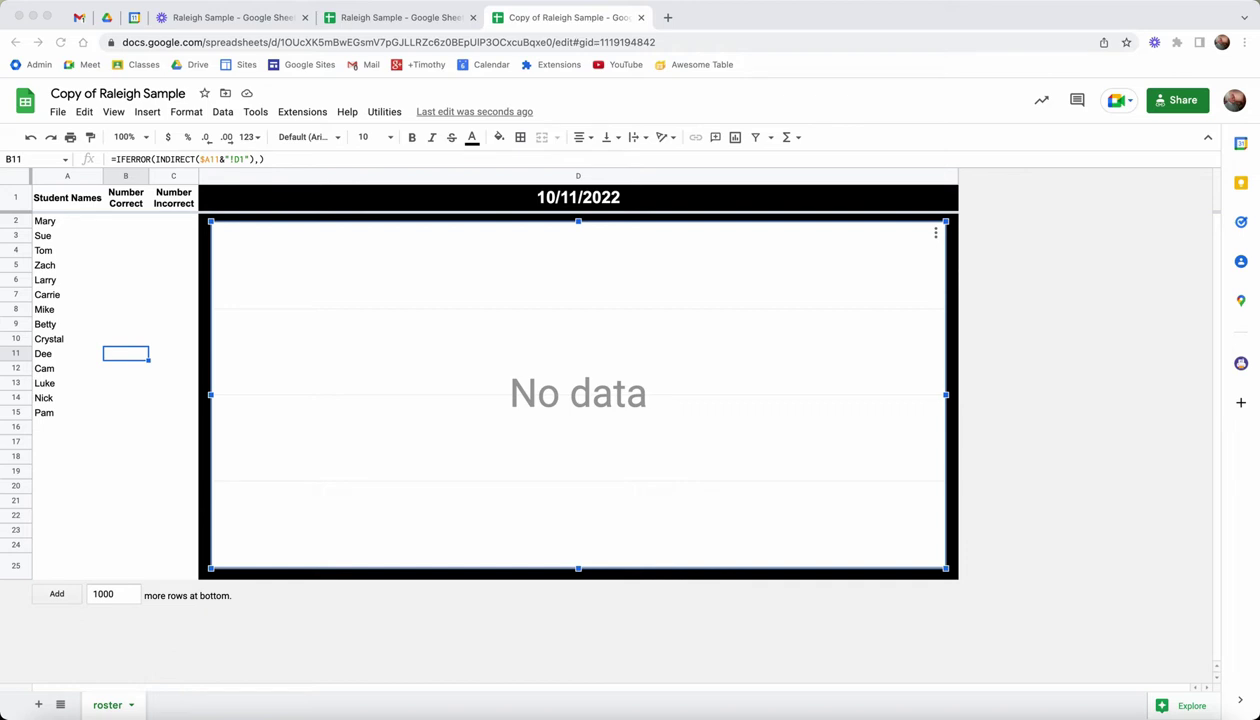
Show the hidden Info and Archive sheets and review the Info sheet's usage instructions and Drive folder link.
{"action": "left_click", "coordinate": [384, 111]}
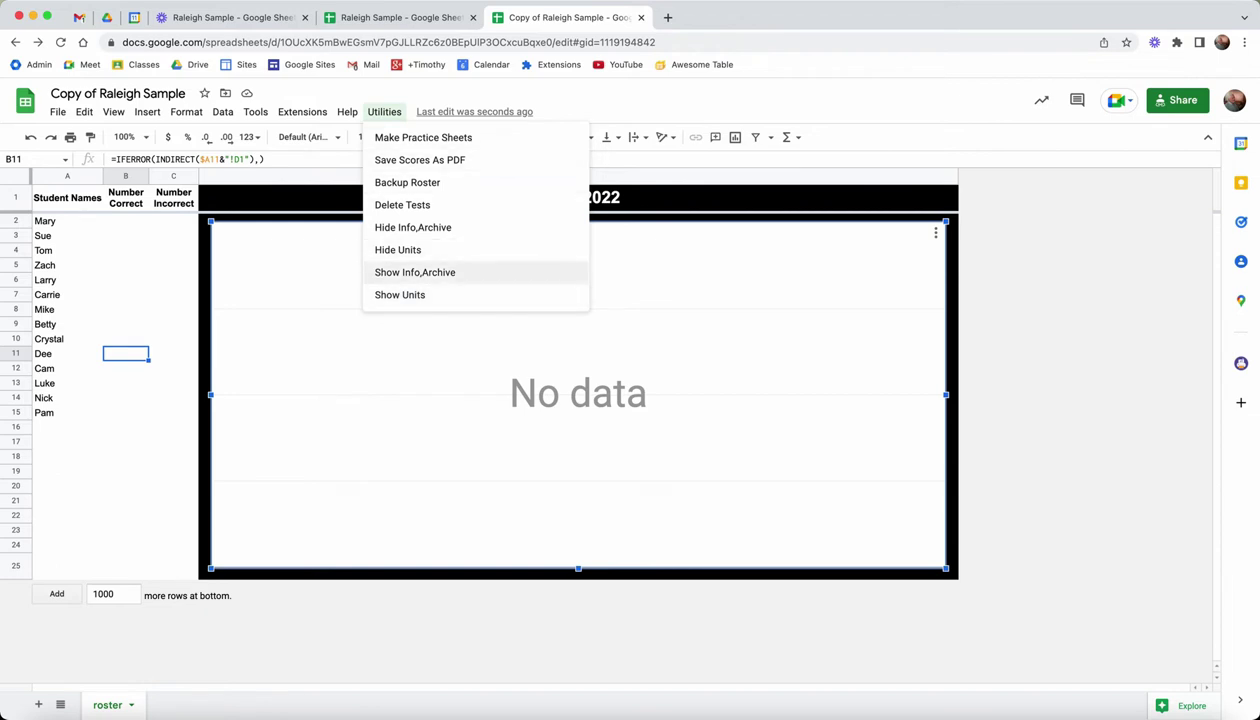
{"action": "left_click", "coordinate": [414, 272]}
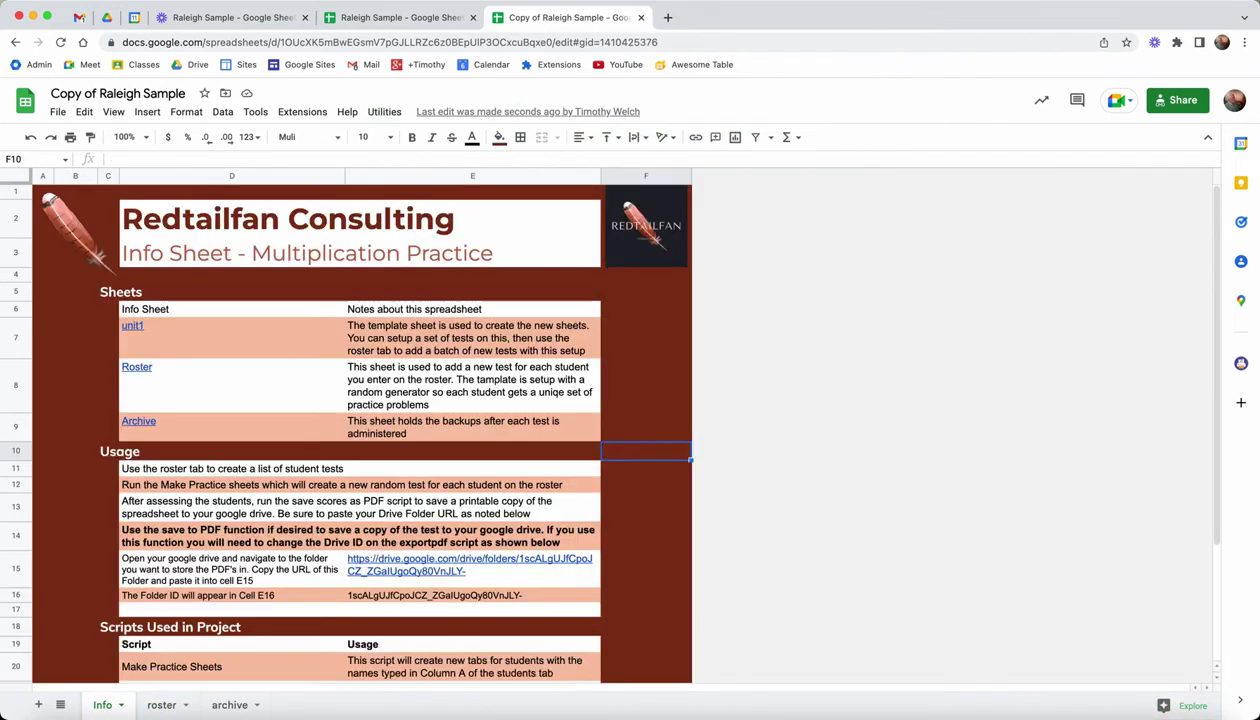
{"action": "left_click", "coordinate": [102, 705]}
{"action": "scroll", "coordinate": [240, 425], "scroll_direction": "down", "scroll_amount": 2}
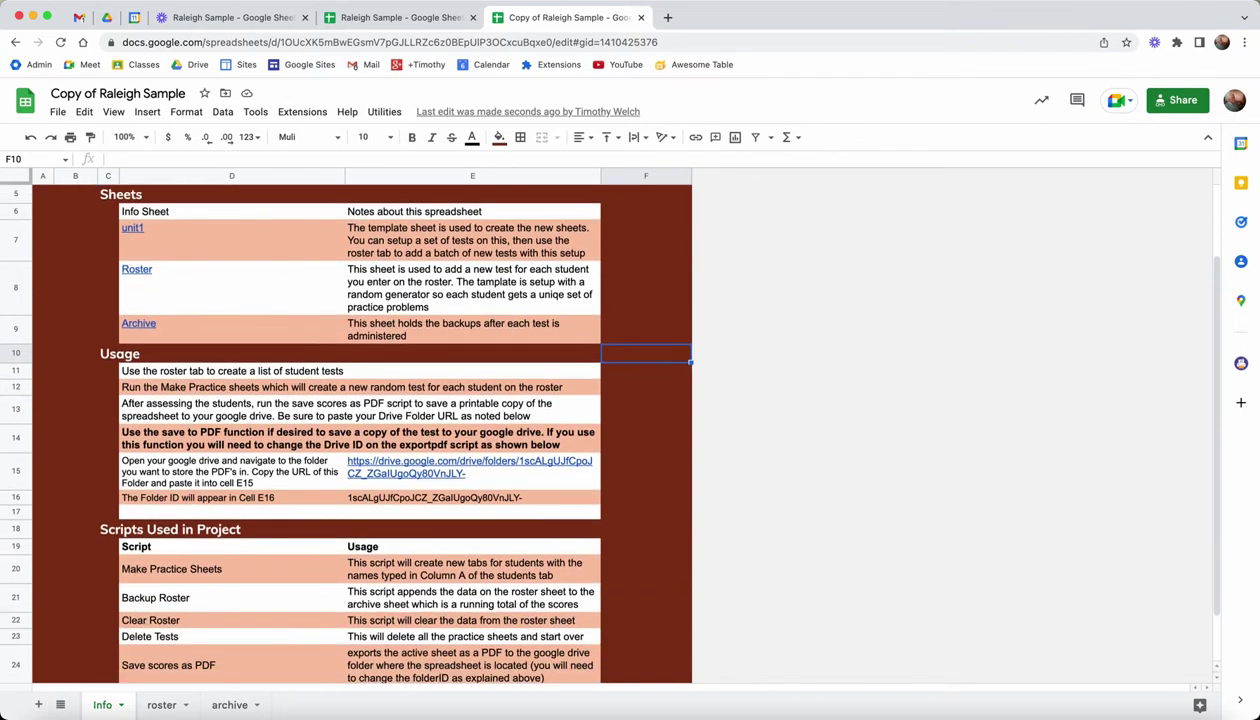
{"action": "scroll", "coordinate": [360, 430], "scroll_direction": "up", "scroll_amount": 1}
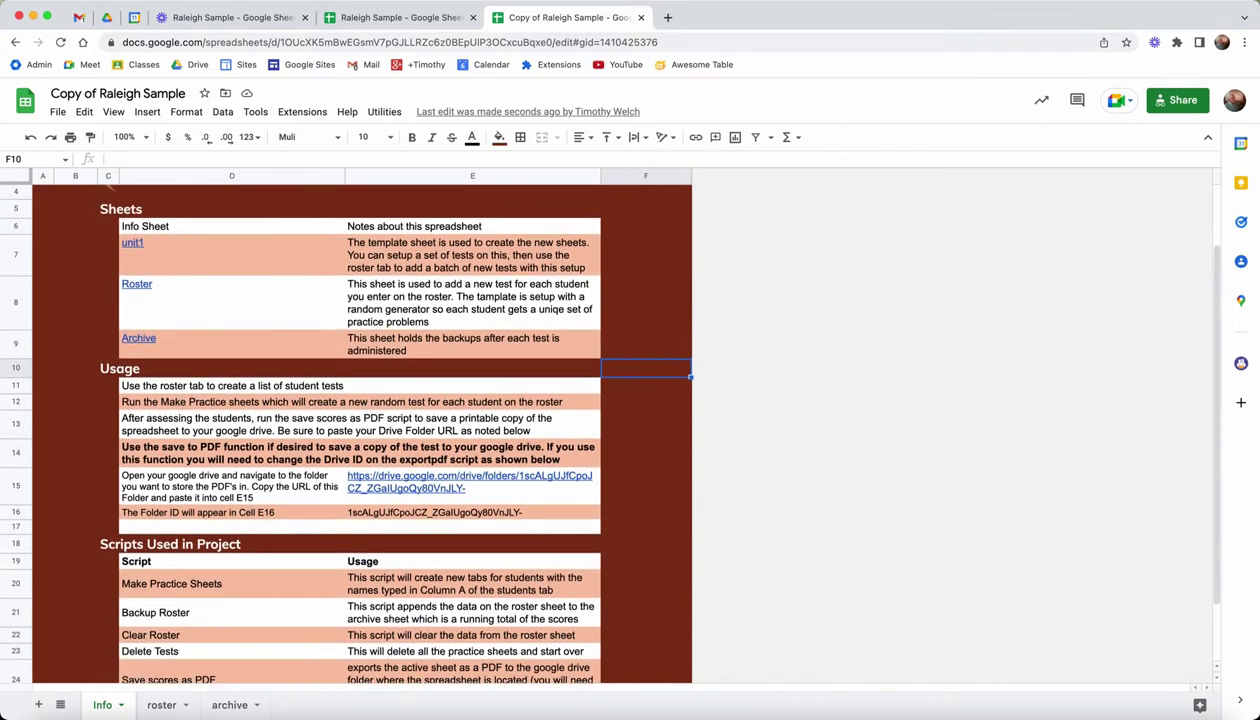
{"action": "mouse_move", "coordinate": [470, 482]}
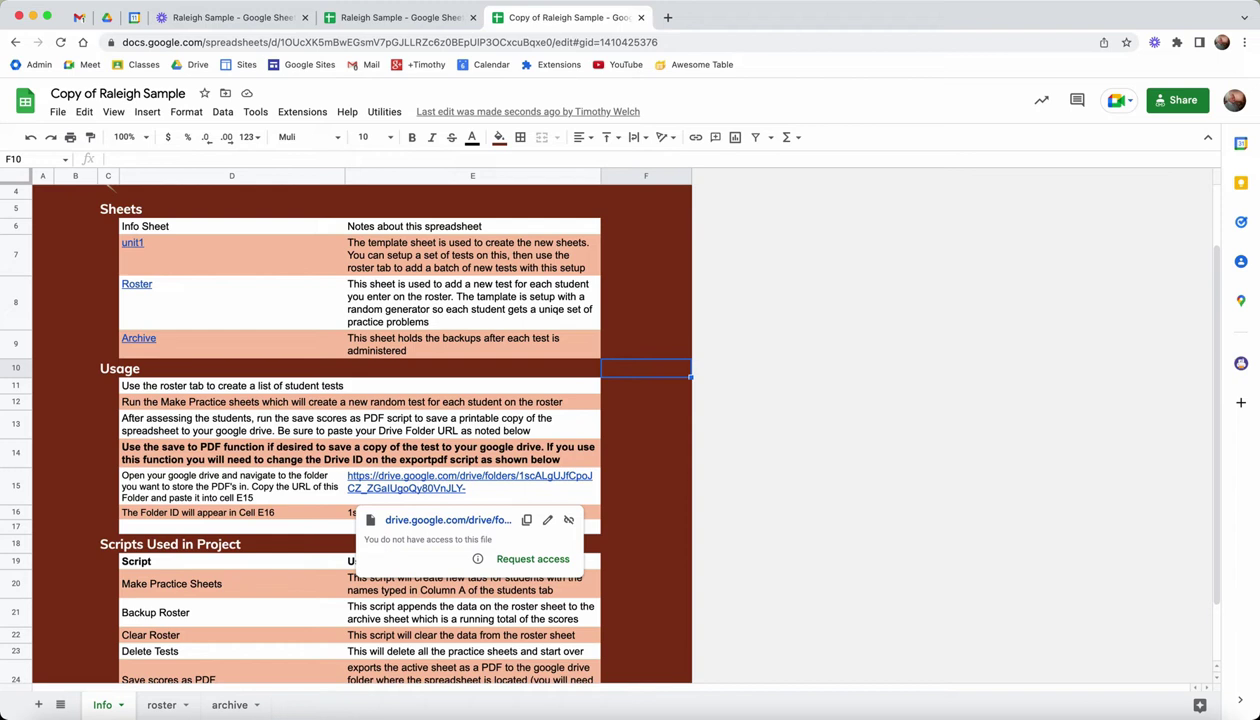
Switch to Google Drive and create a folder named "pdf's" inside the Assessments folder of My Drive.
{"action": "left_click", "coordinate": [107, 17]}
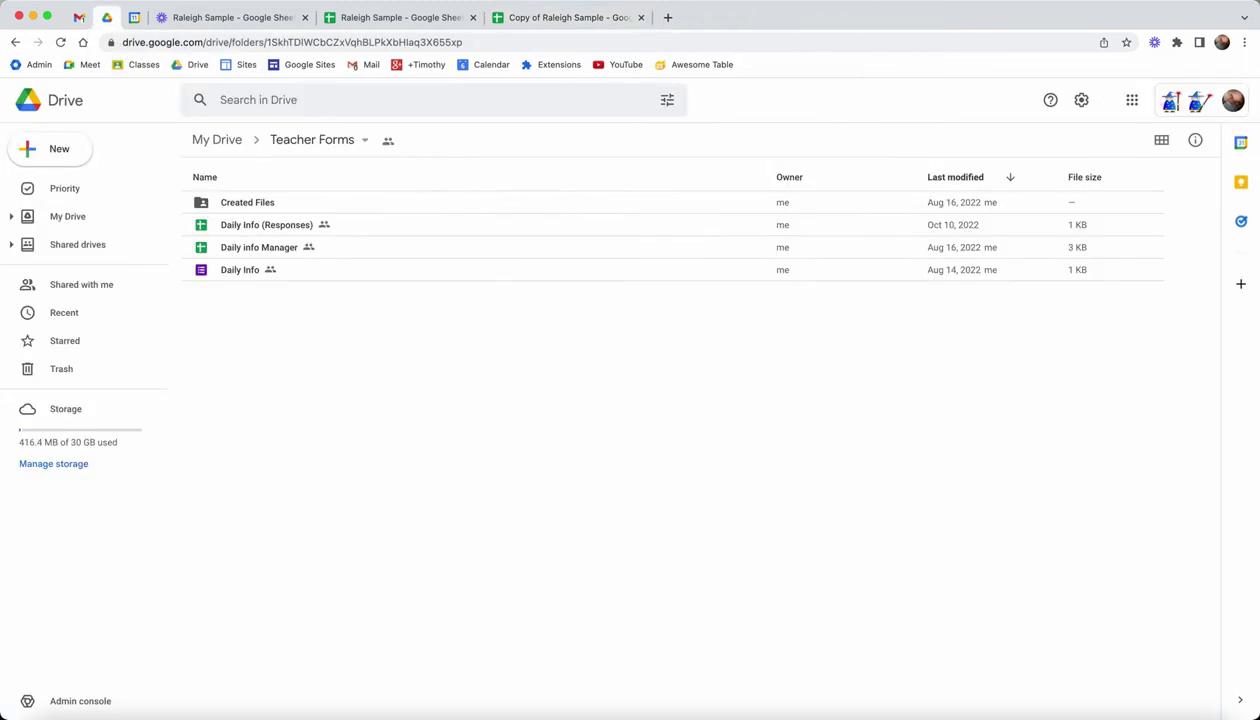
{"action": "left_click", "coordinate": [217, 140]}
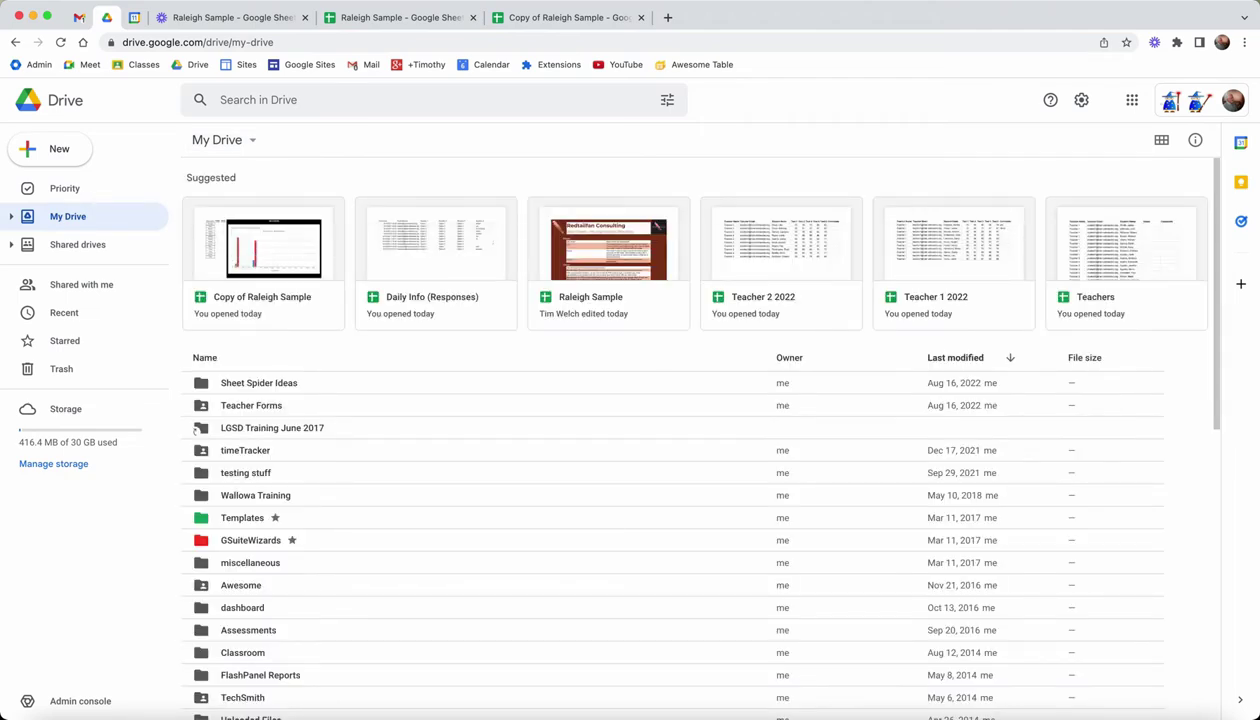
{"action": "double_click", "coordinate": [248, 630]}
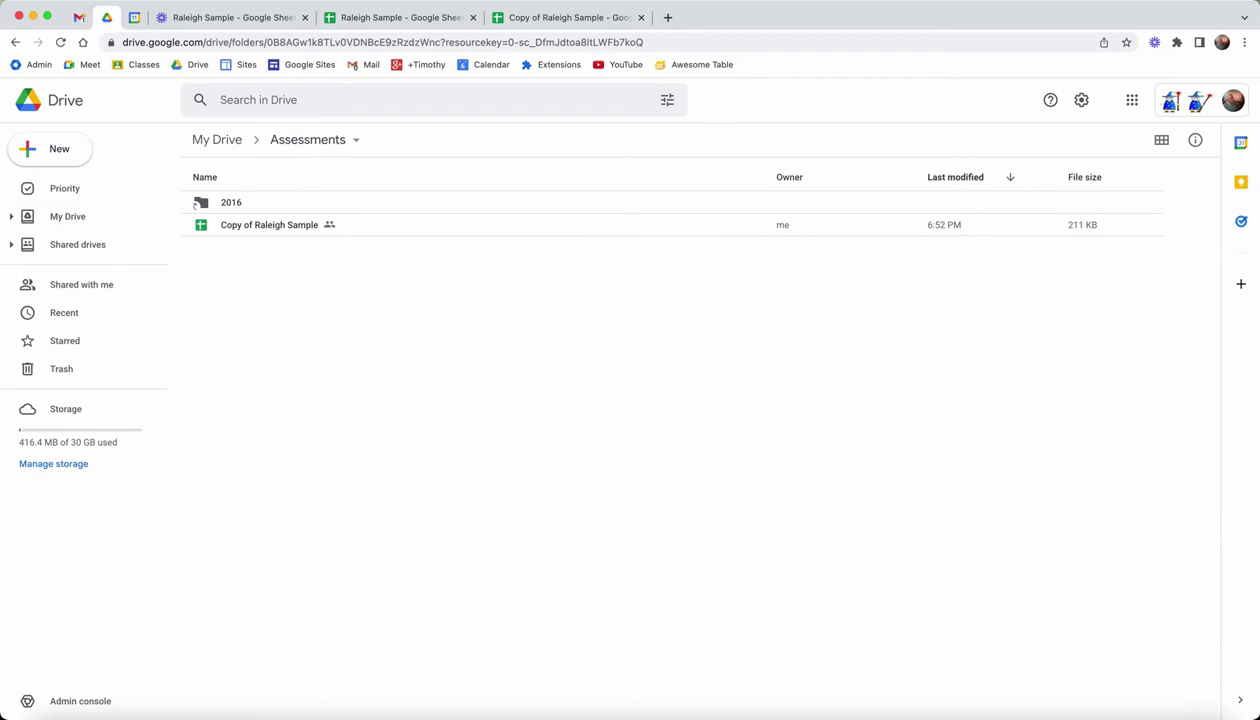
{"action": "left_click", "coordinate": [52, 149]}
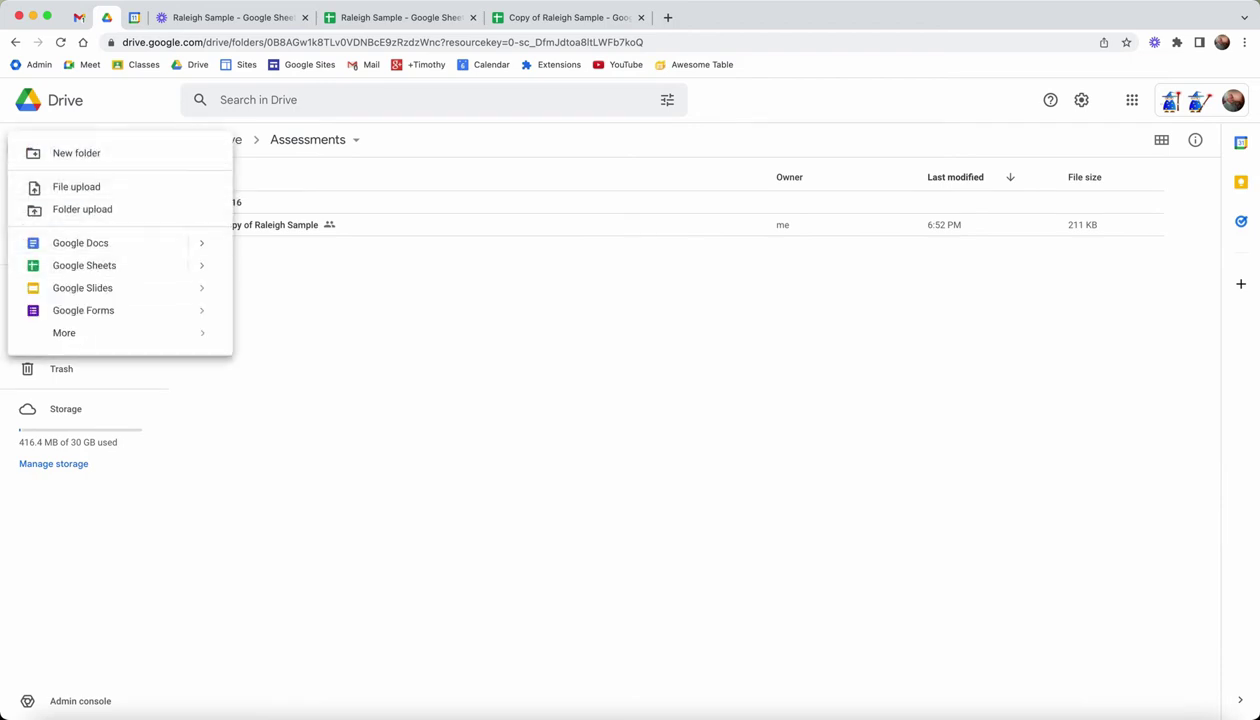
{"action": "left_click", "coordinate": [76, 153]}
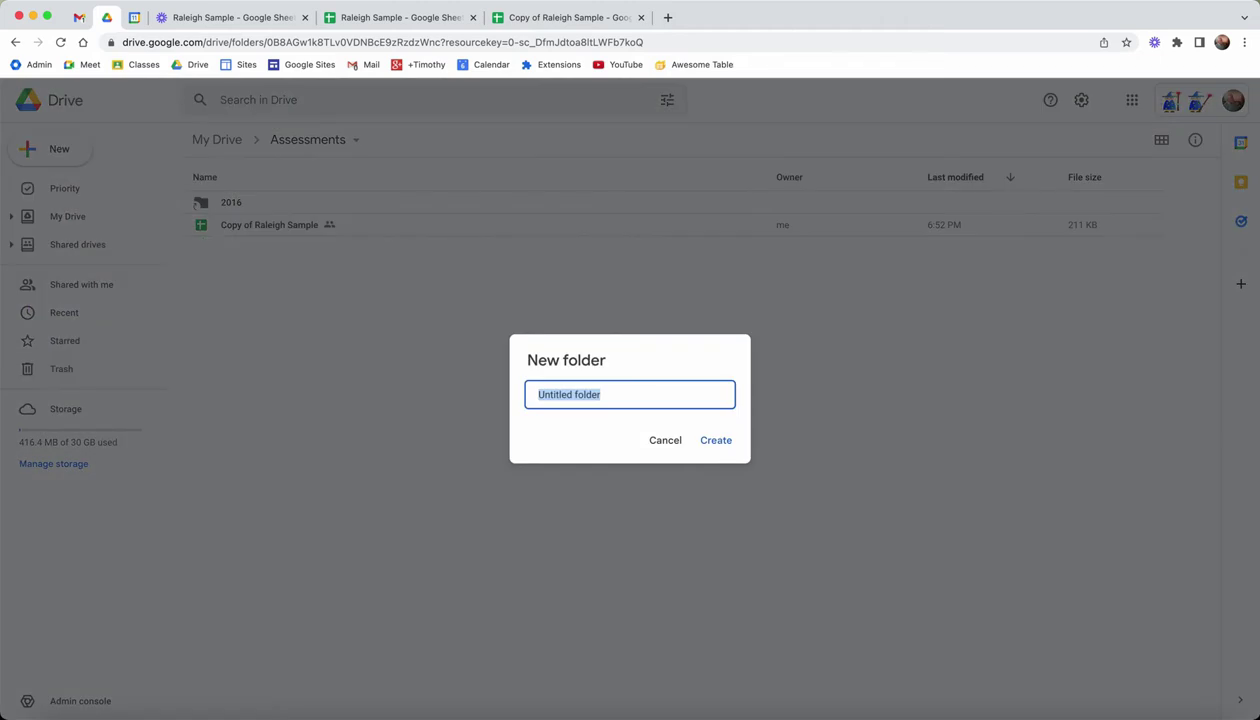
{"action": "type", "text": "pdf's"}
{"action": "key", "text": "Return"}
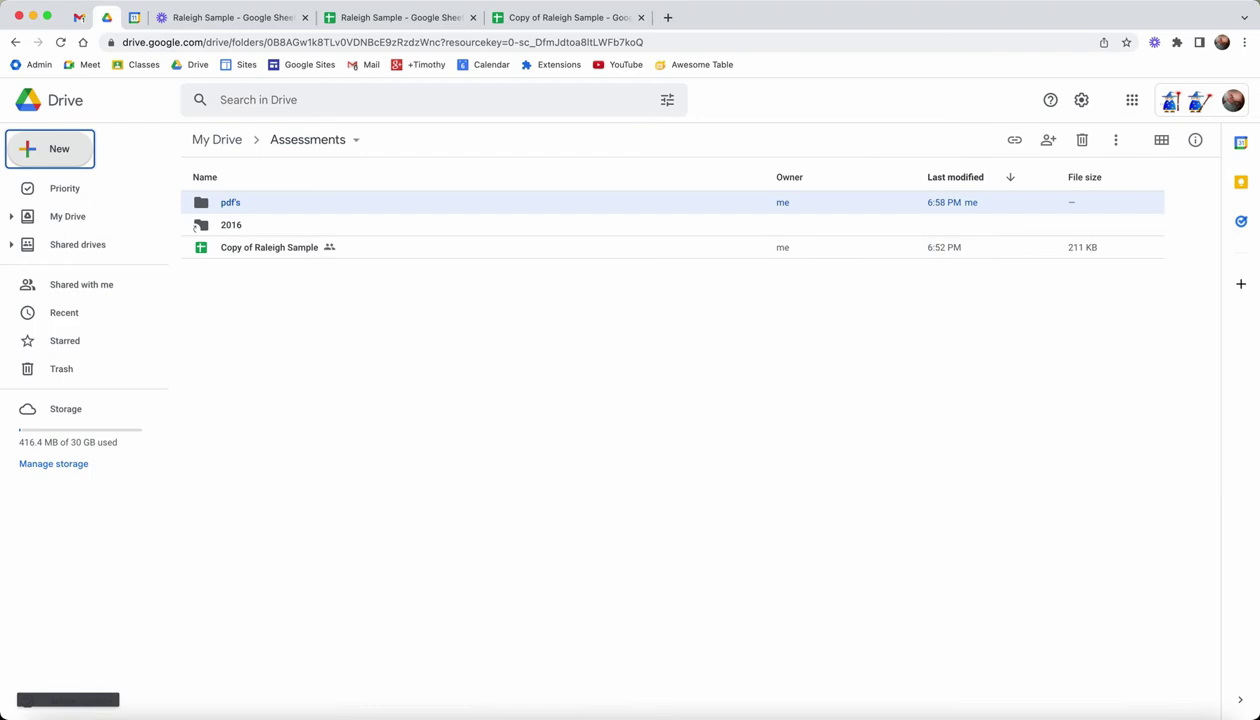
Copy the URL of the pdf's folder and paste it into cell E15 of the Info sheet in Copy of Raleigh Sample.
{"action": "double_click", "coordinate": [200, 208]}
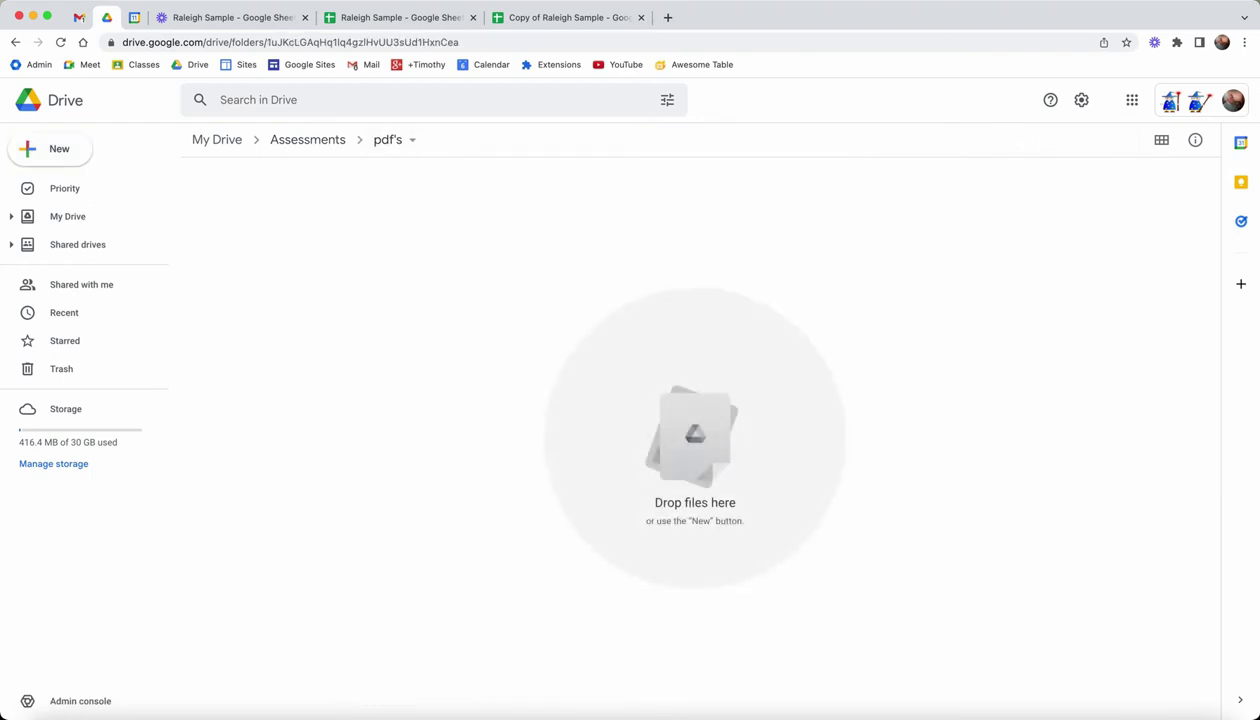
{"action": "key", "text": "super+l"}
{"action": "key", "text": "super+c"}
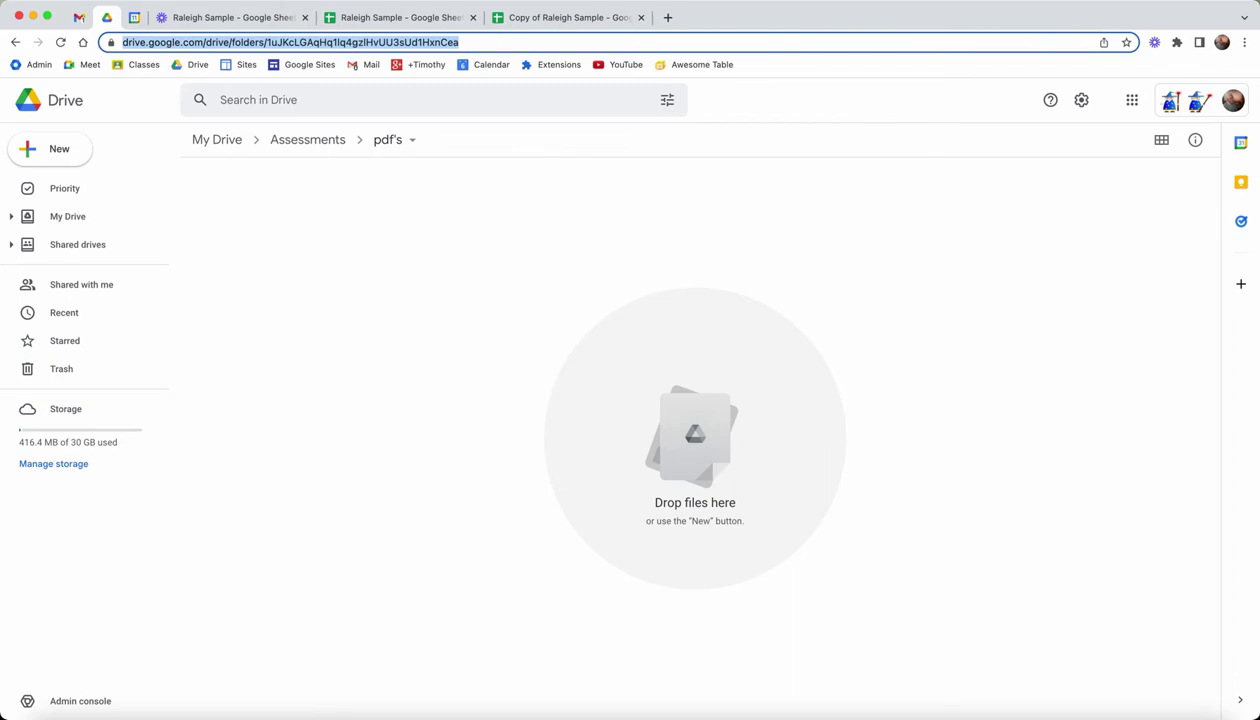
{"action": "left_click", "coordinate": [565, 17]}
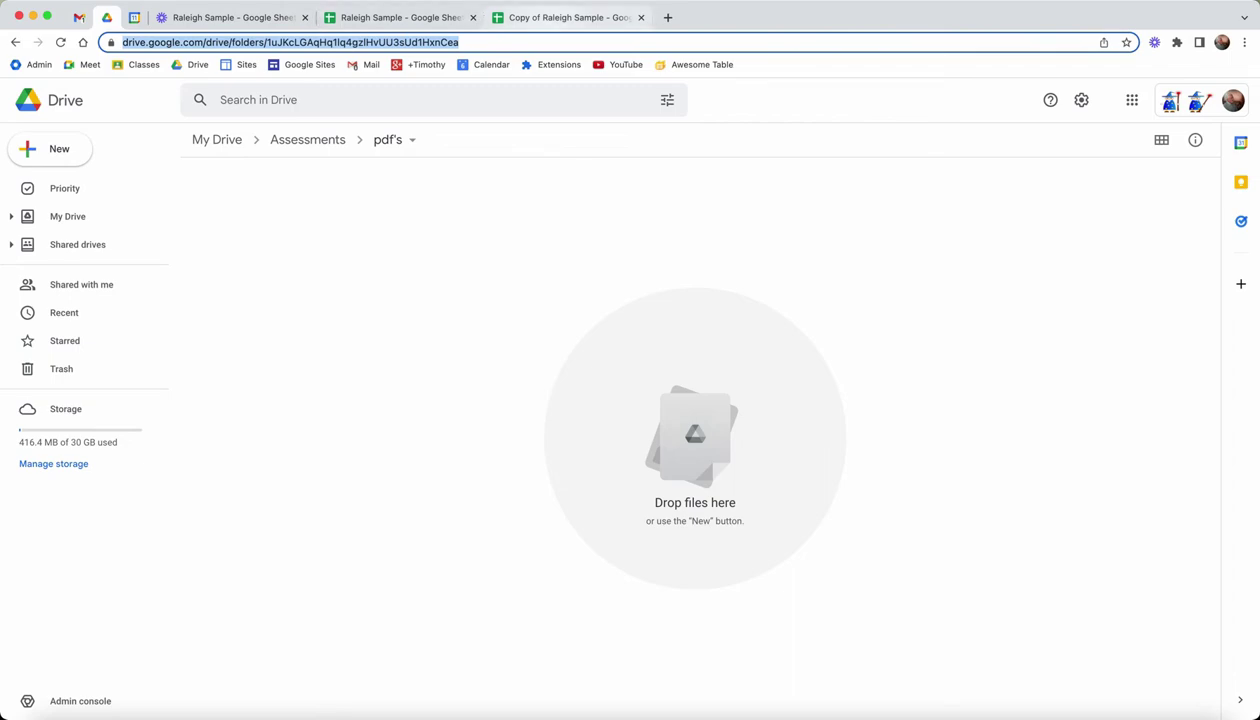
{"action": "left_click", "coordinate": [470, 484]}
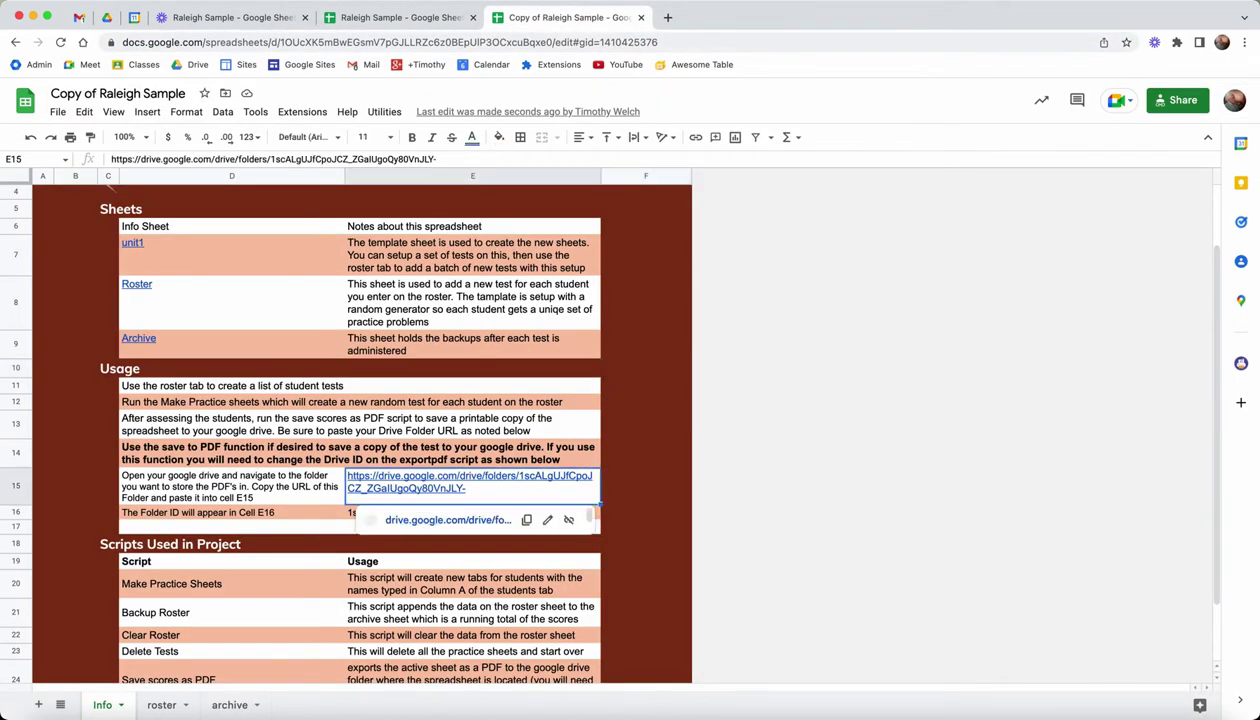
{"action": "key", "text": "super+v"}
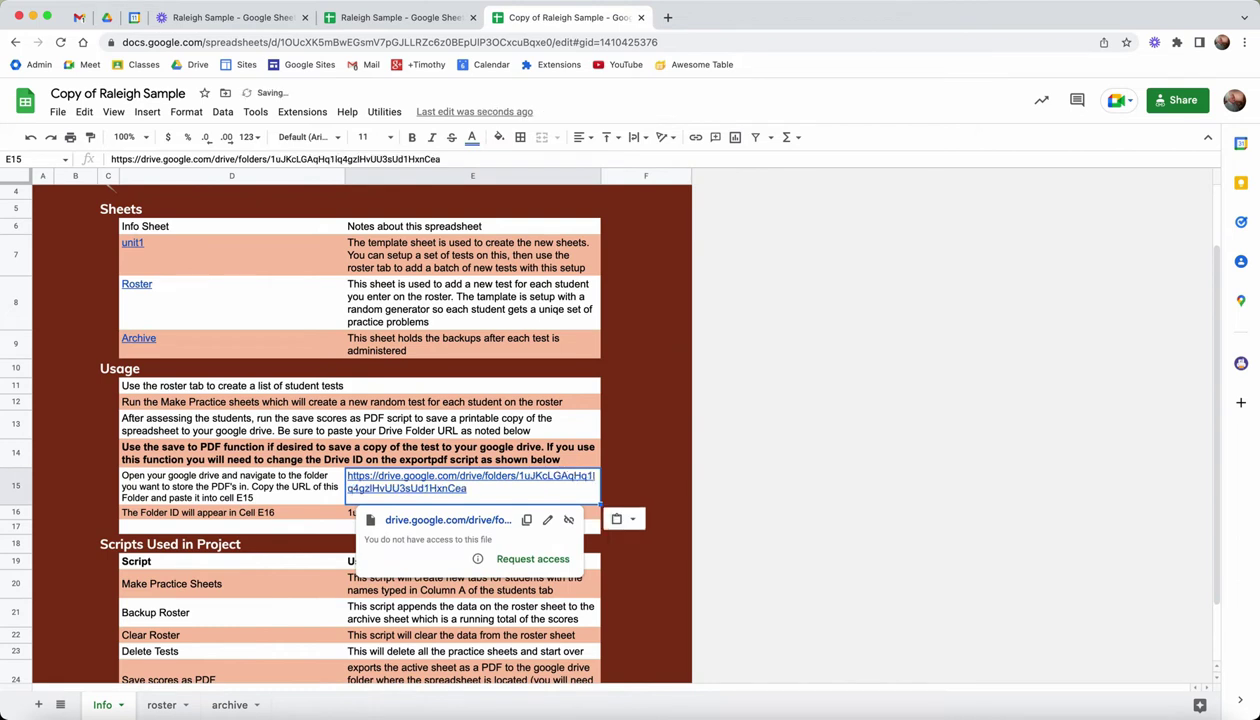
{"action": "key", "text": "Return"}
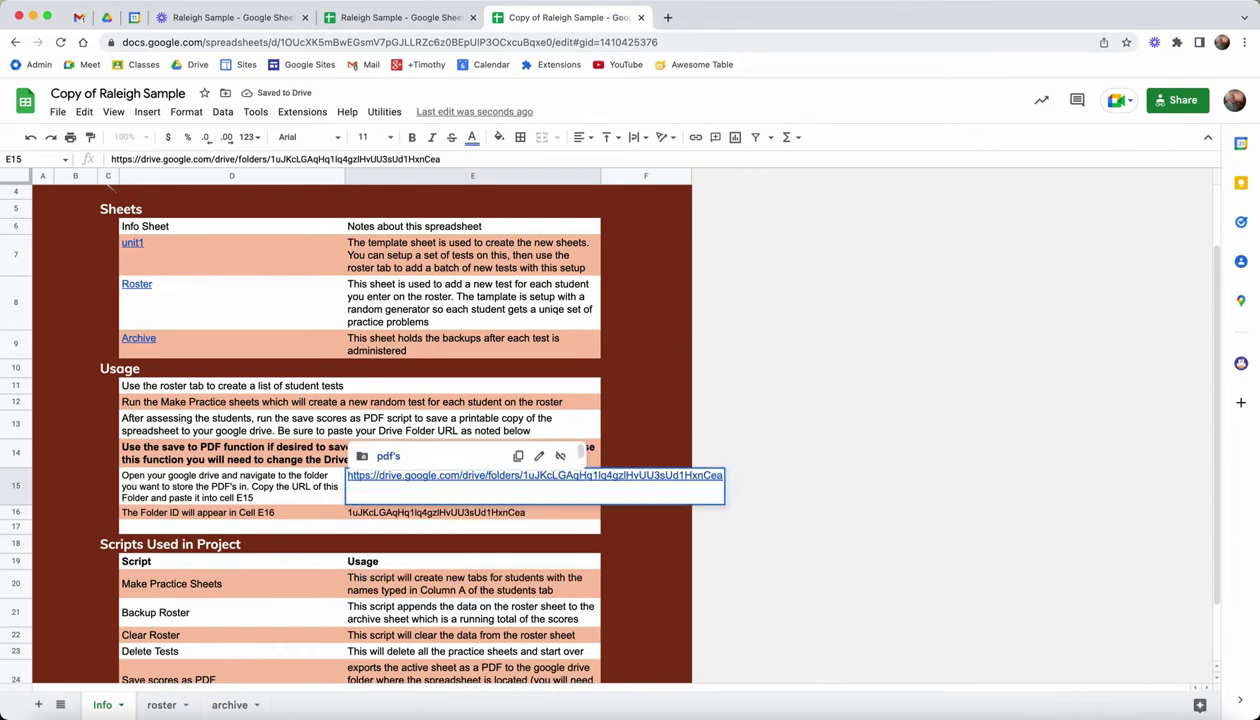
{"action": "key", "text": "Return"}
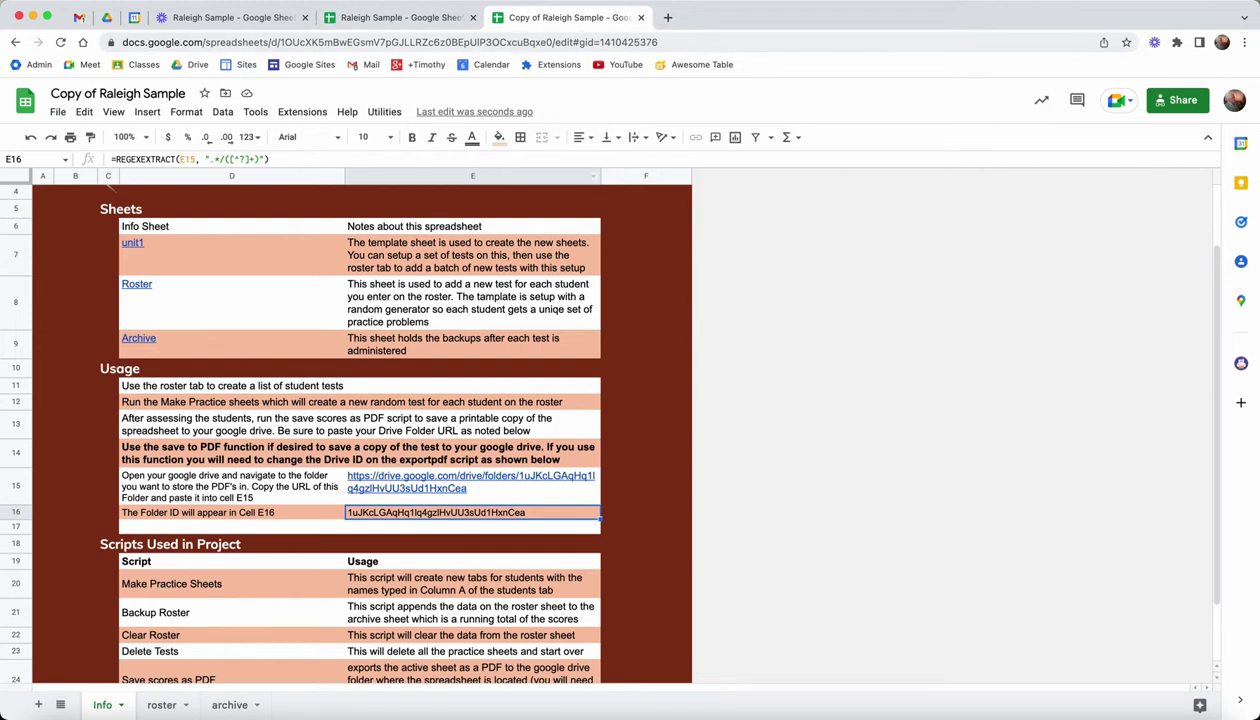
Clear the old score records in A2:D57 of the archive sheet, keeping the header row.
{"action": "left_click", "coordinate": [161, 704]}
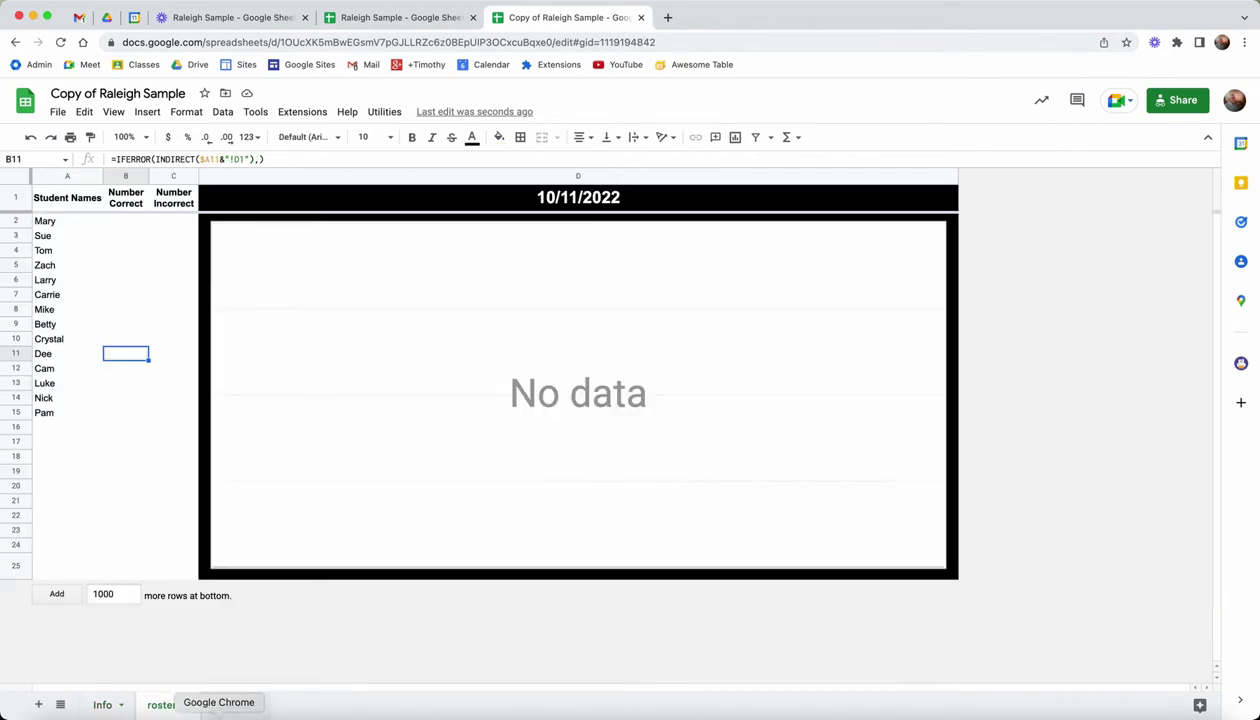
{"action": "left_click", "coordinate": [229, 704]}
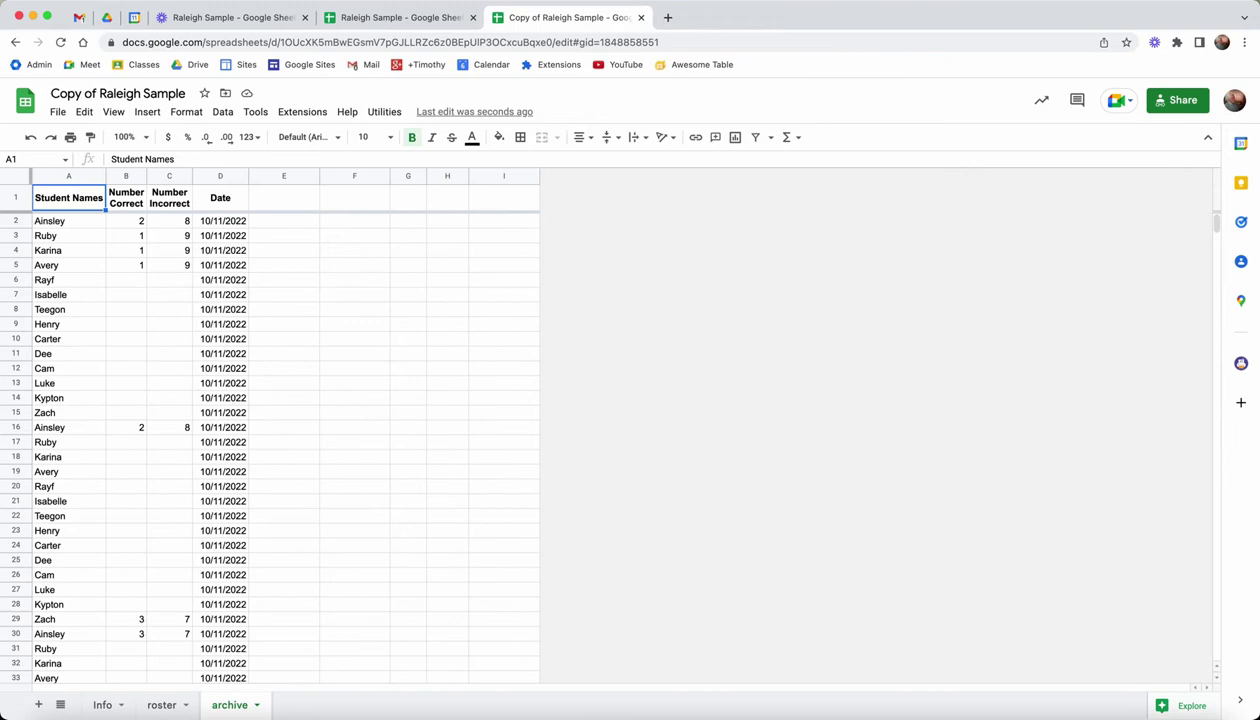
{"action": "left_click_drag", "start_coordinate": [68, 220], "coordinate": [225, 576]}
{"action": "key", "text": "Delete"}
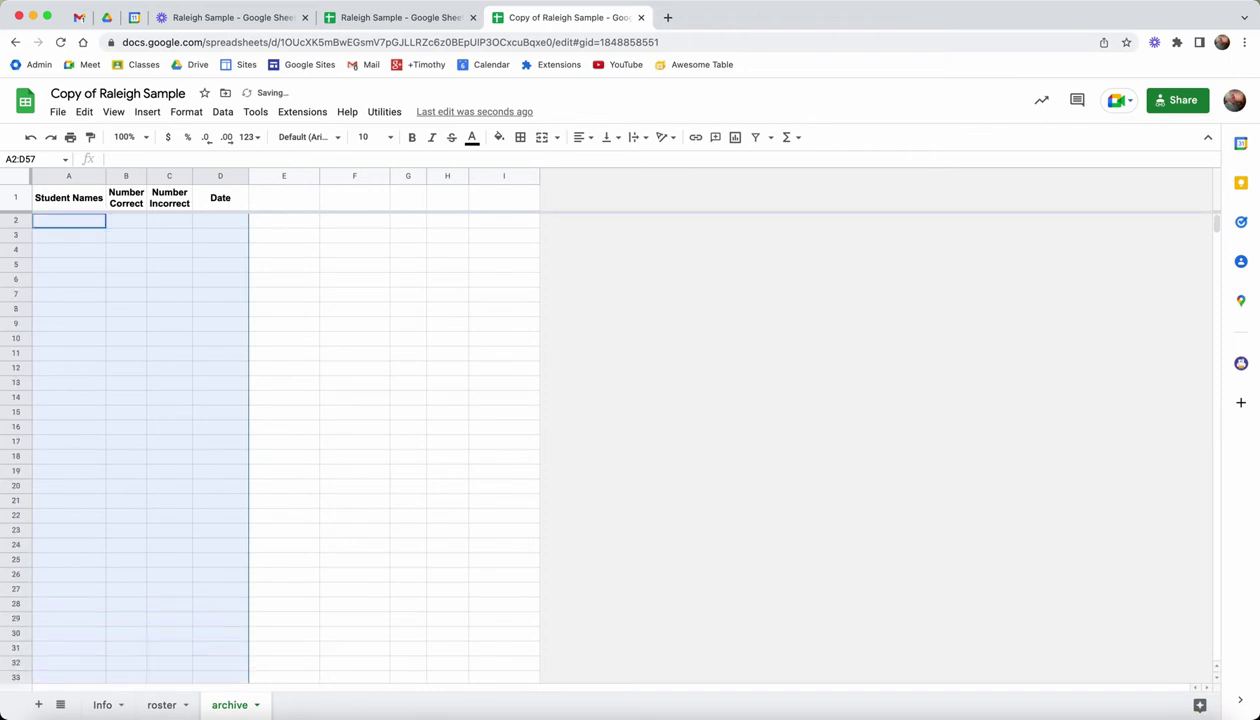
Run the Show Units script from the Info sheet and open the unit1 template sheet.
{"action": "left_click", "coordinate": [102, 704]}
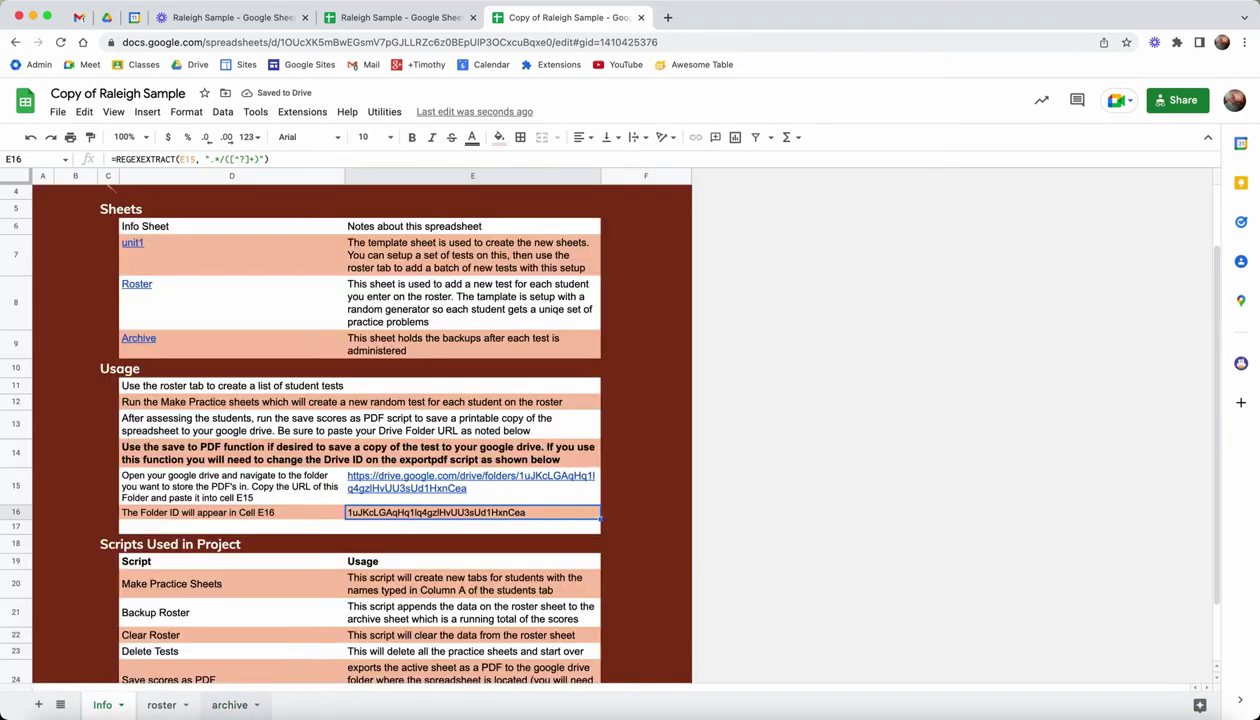
{"action": "left_click", "coordinate": [384, 111]}
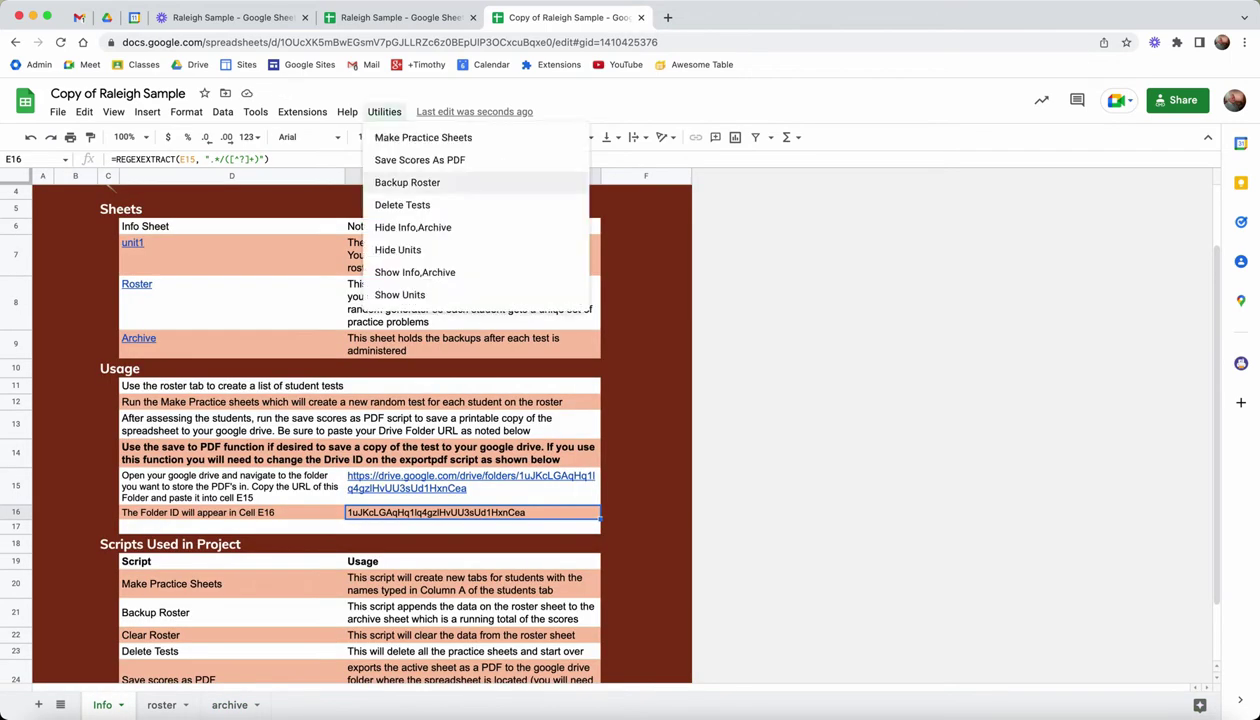
{"action": "left_click", "coordinate": [400, 294]}
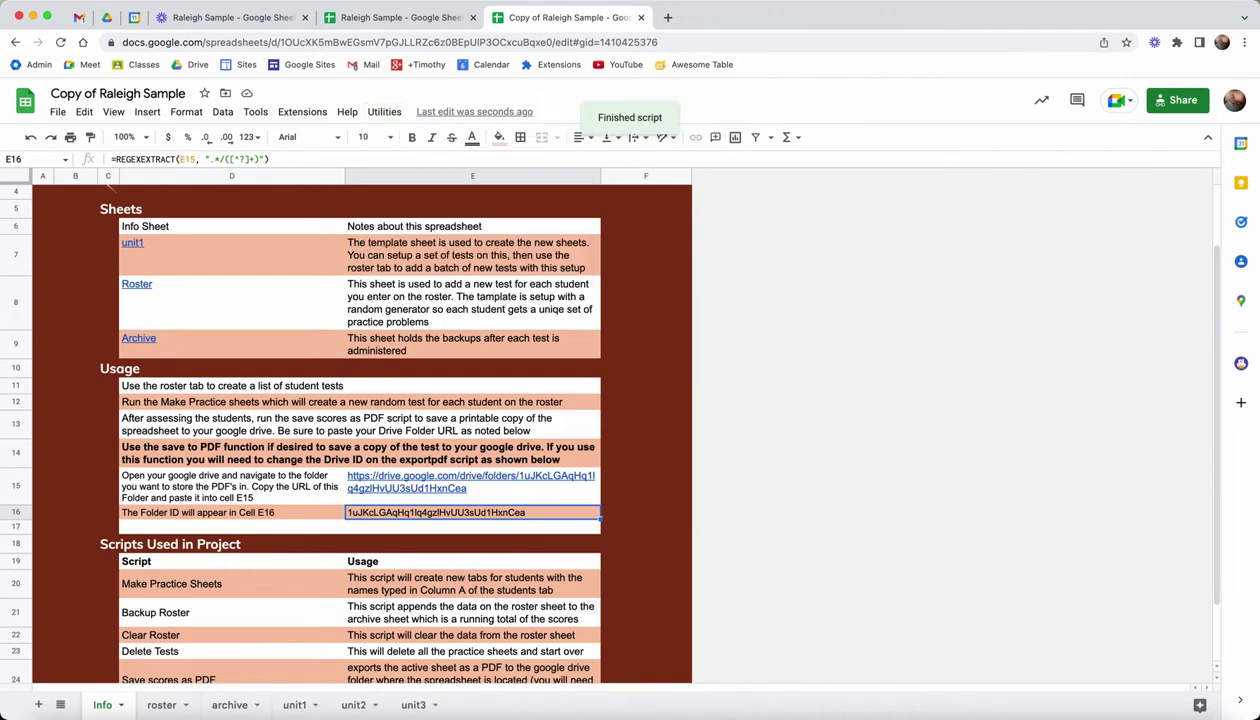
{"action": "left_click", "coordinate": [294, 704]}
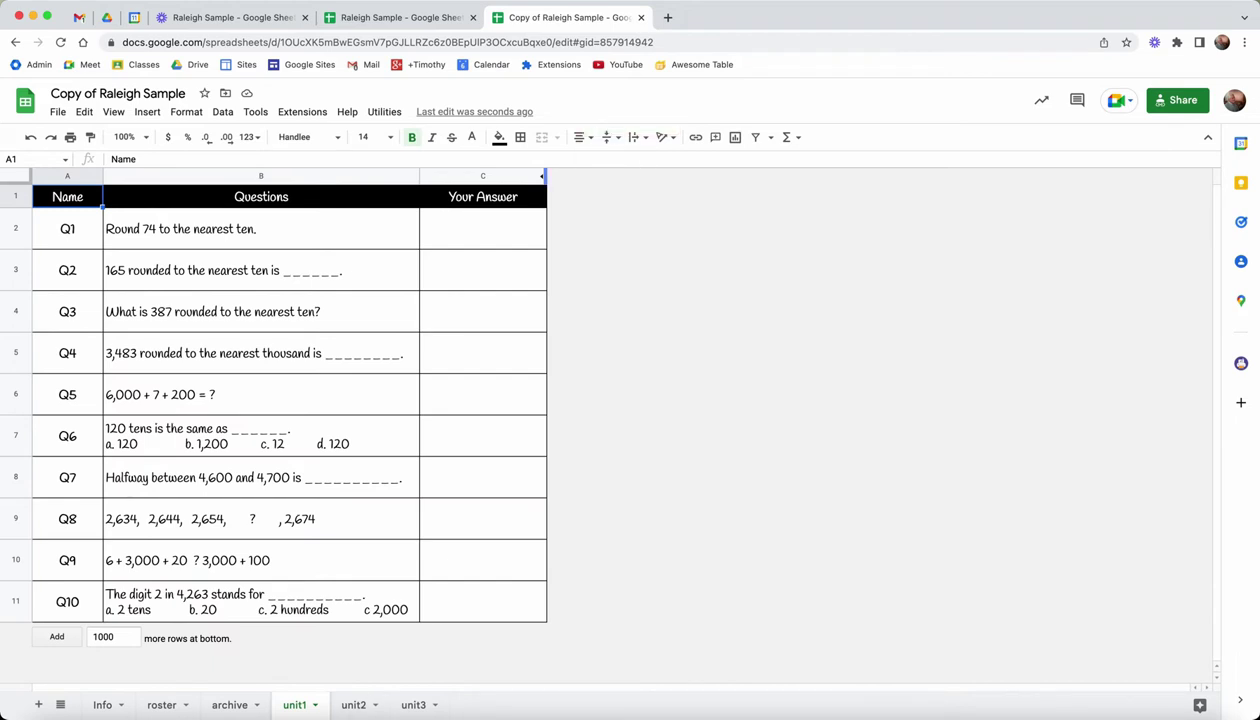
Reveal the hidden columns D:E on unit1 to view the answer key, and look over the unit2 and unit3 sheets.
{"action": "left_click", "coordinate": [541, 176]}
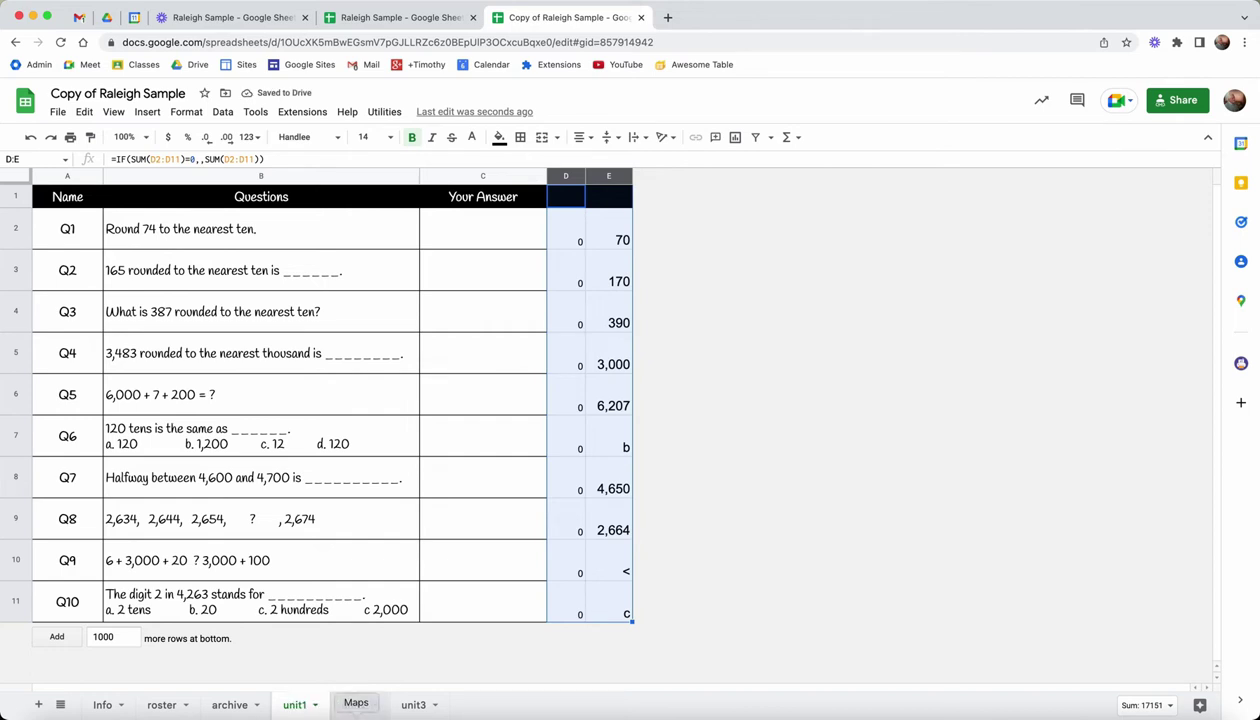
{"action": "left_click", "coordinate": [353, 705]}
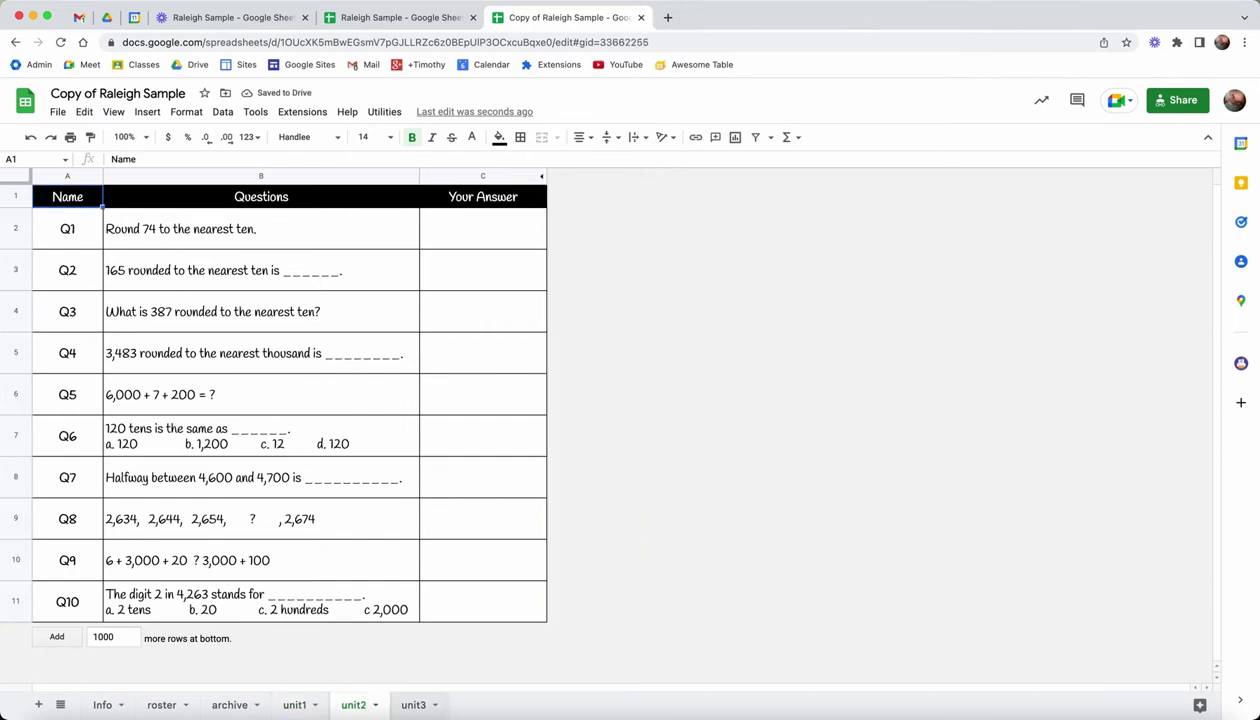
{"action": "left_click", "coordinate": [413, 705]}
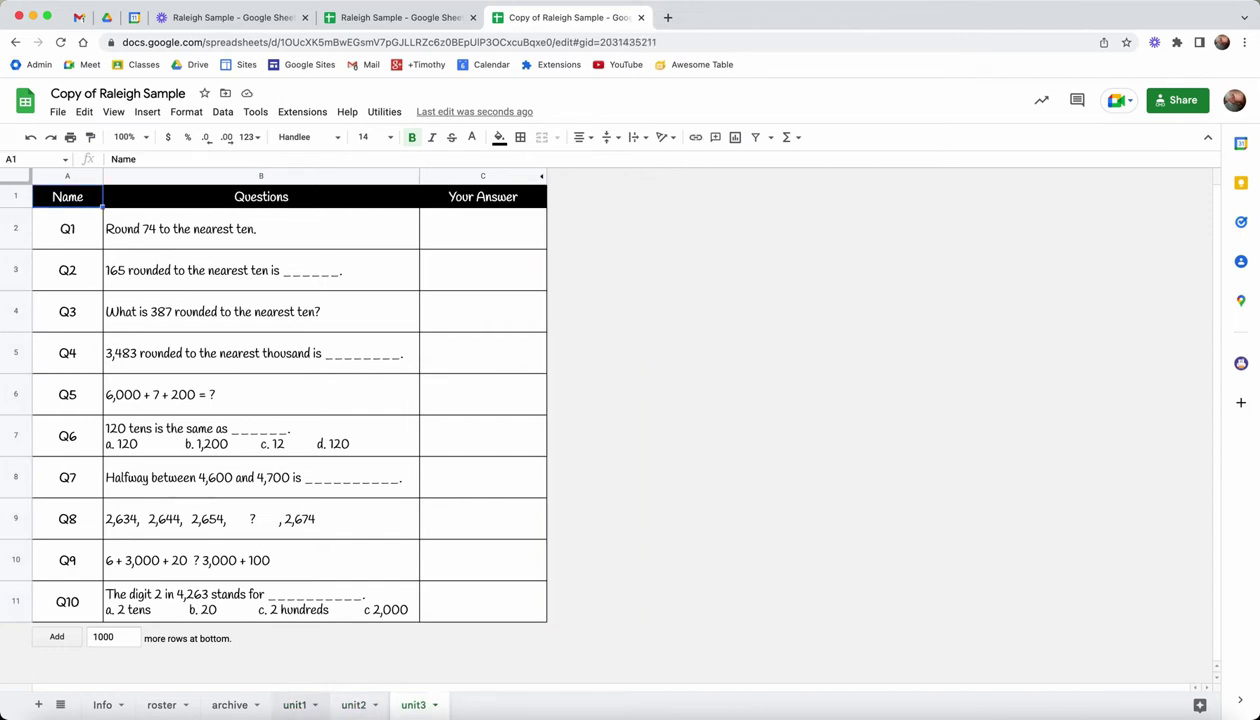
Hide columns D and E on the unit1 sheet again.
{"action": "left_click", "coordinate": [294, 705]}
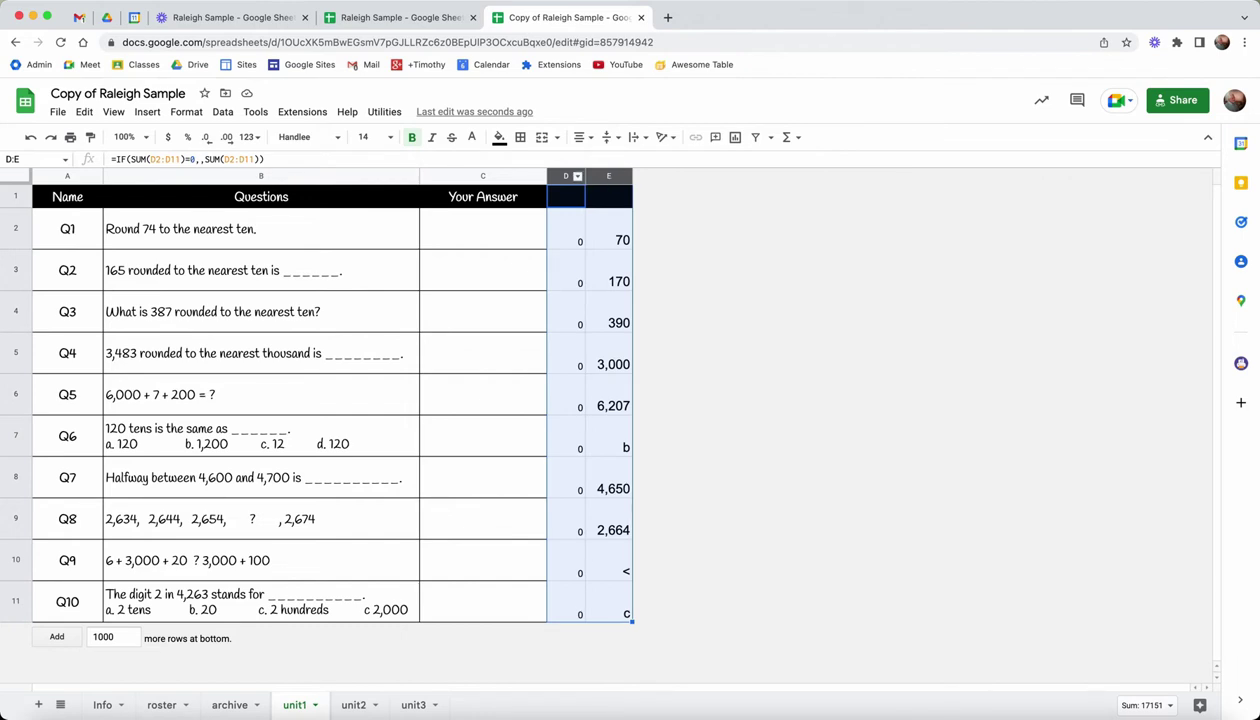
{"action": "left_click", "coordinate": [577, 176]}
{"action": "left_click", "coordinate": [620, 383]}
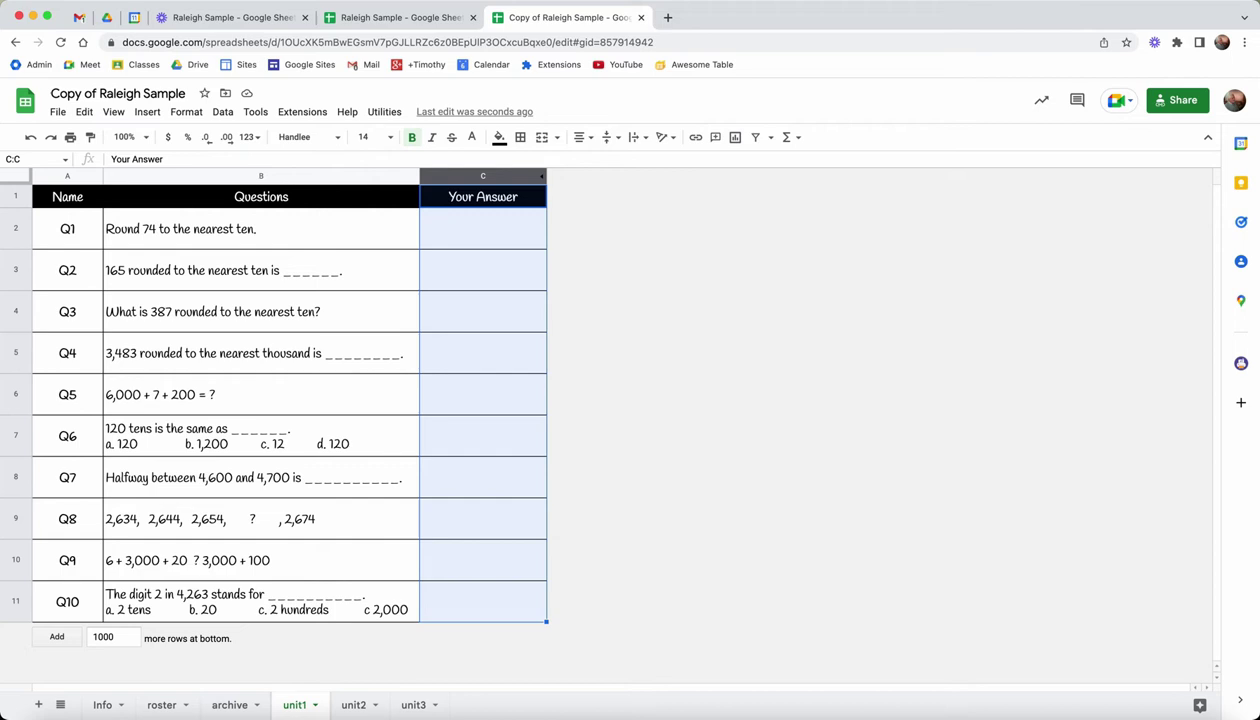
Hide the unit template sheets and the Info and archive sheets, leaving only the roster sheet.
{"action": "left_click", "coordinate": [384, 111]}
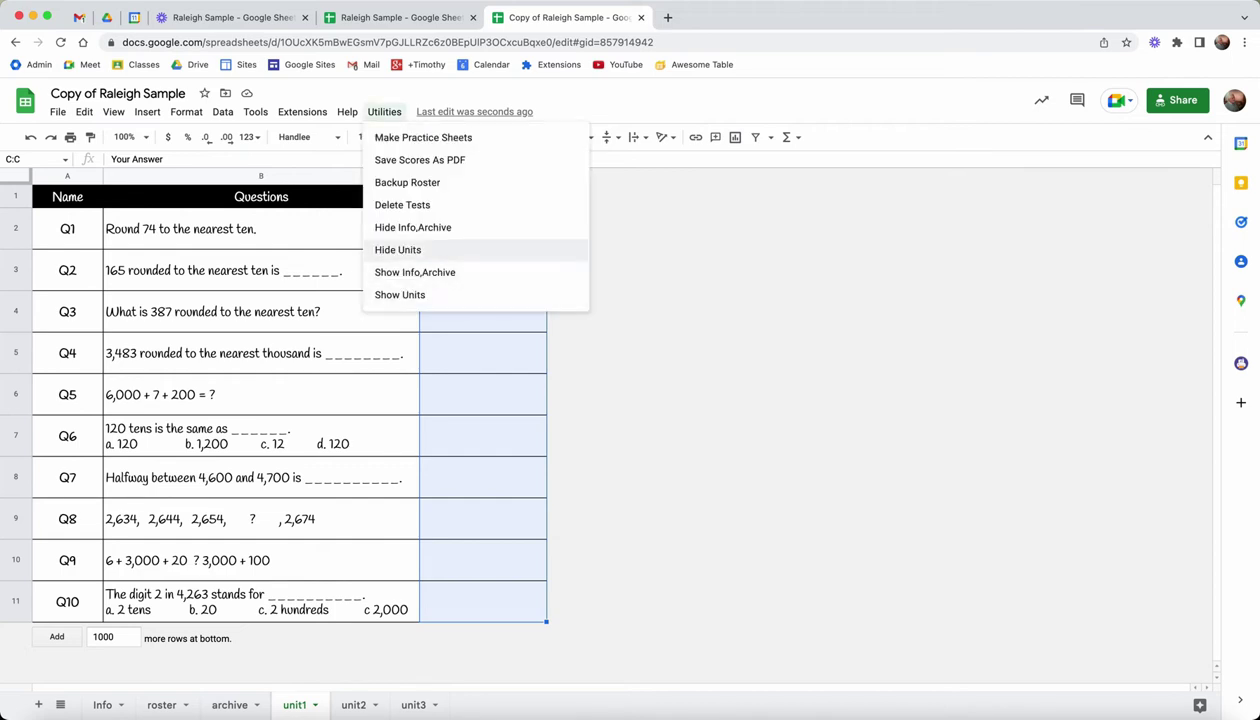
{"action": "left_click", "coordinate": [398, 249]}
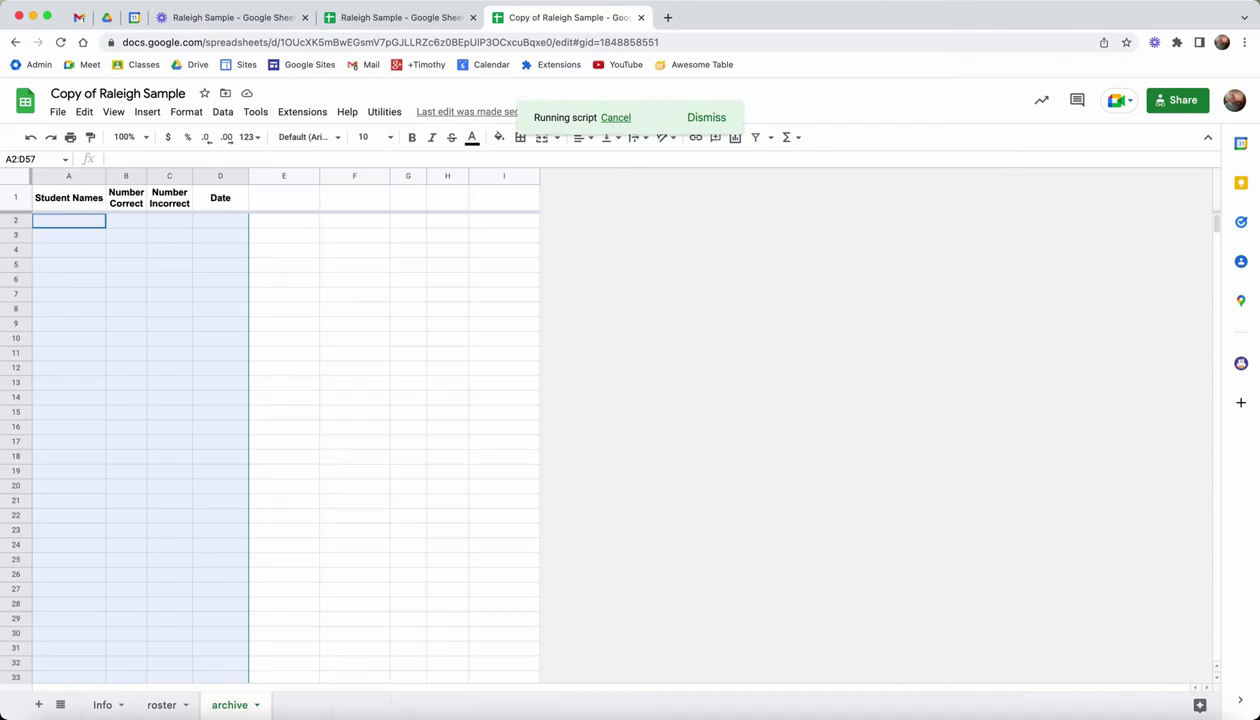
{"action": "left_click", "coordinate": [384, 111]}
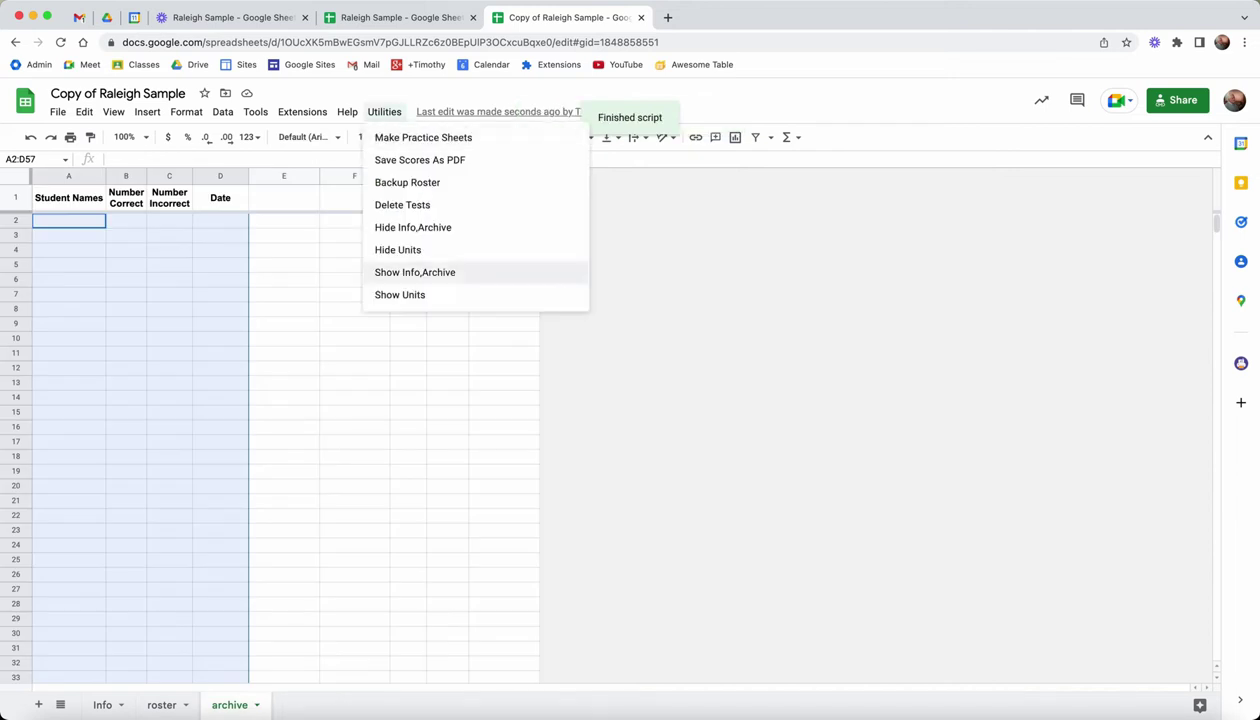
{"action": "left_click", "coordinate": [412, 227]}
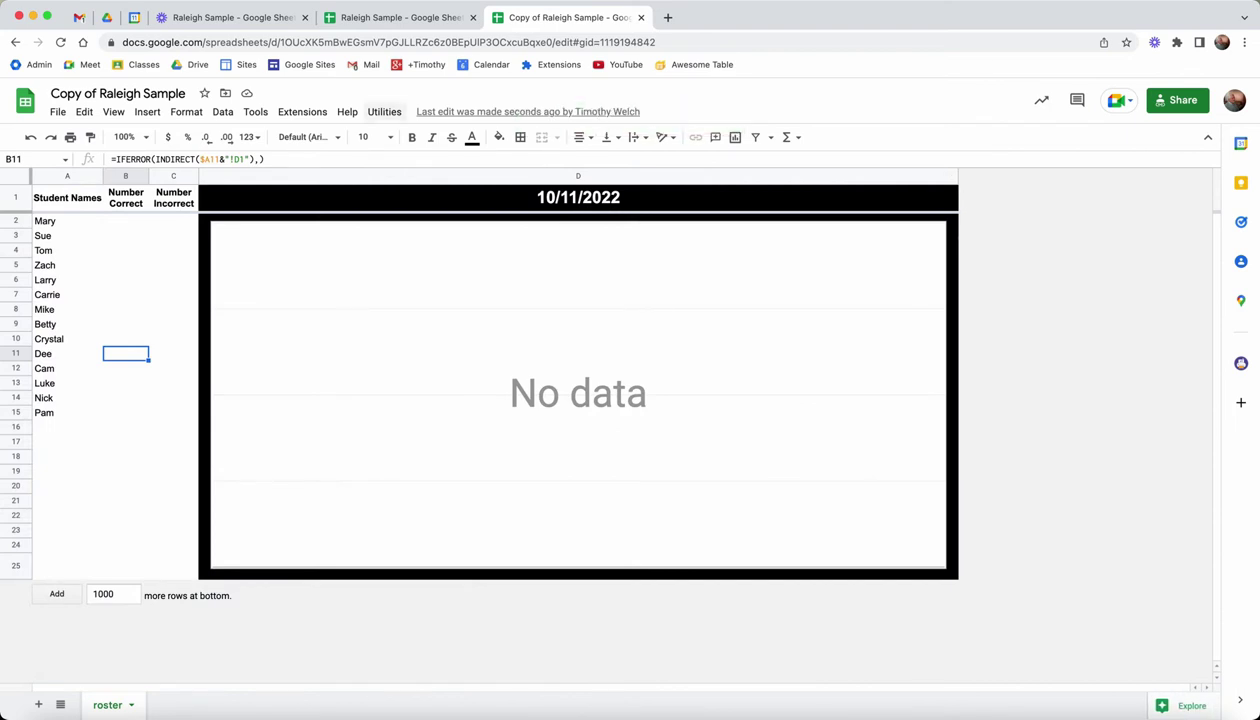
Run the Make Practice Sheets script with unit1 as the template to generate a sheet for each student on the roster.
{"action": "left_click", "coordinate": [384, 111]}
{"action": "left_click", "coordinate": [423, 137]}
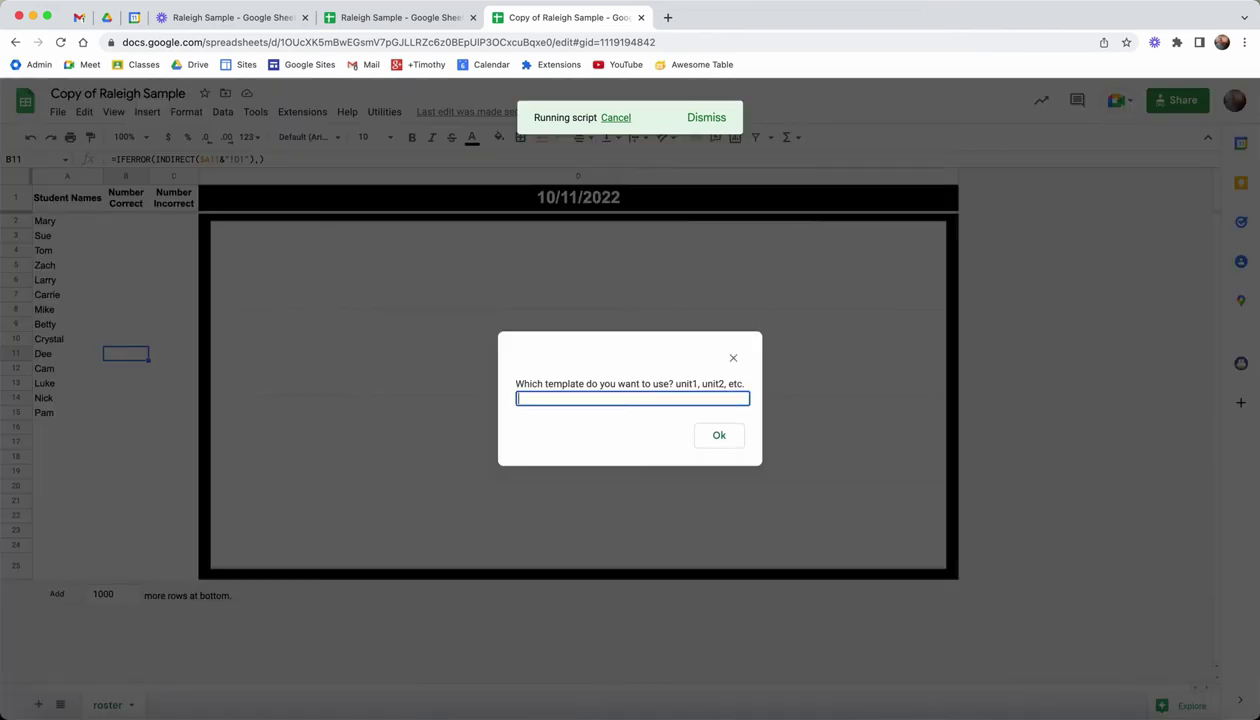
{"action": "type", "text": "unit1"}
{"action": "key", "text": "Return"}
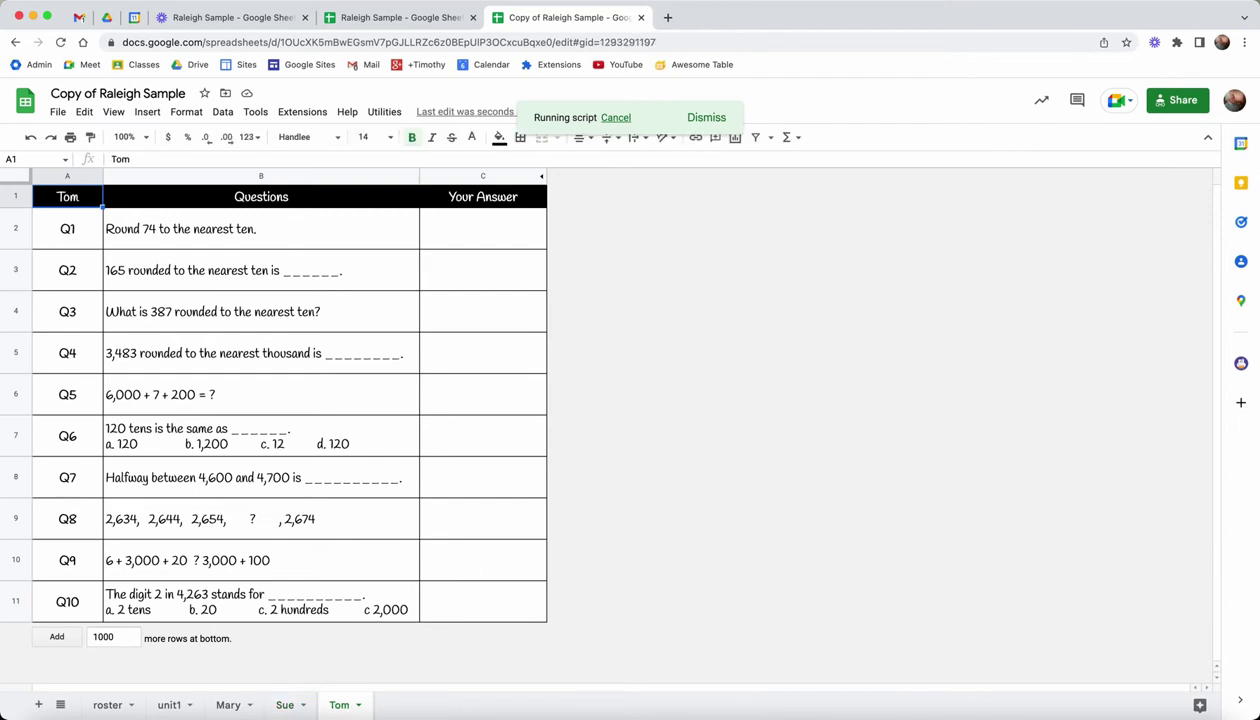
{"action": "left_click", "coordinate": [222, 111]}
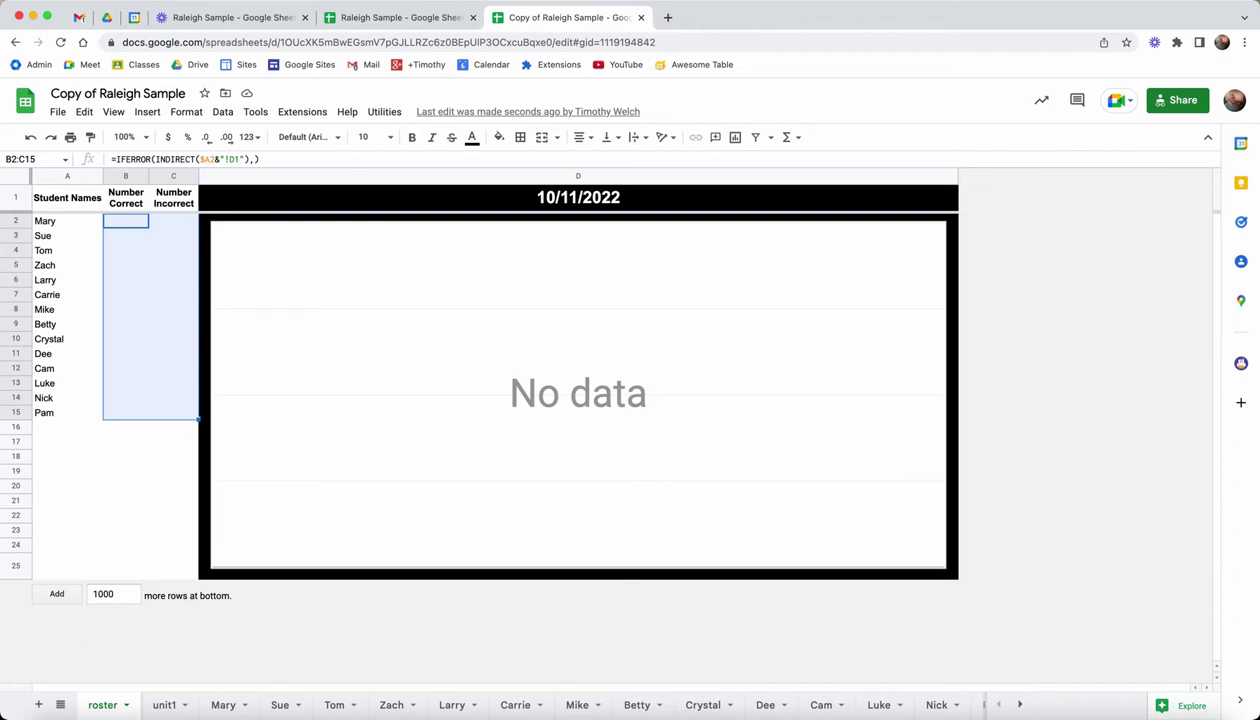
On the first student's sheet, answer Q1 with 70 and Q2 with 170, and return to the roster to check the score.
{"action": "left_click", "coordinate": [223, 705]}
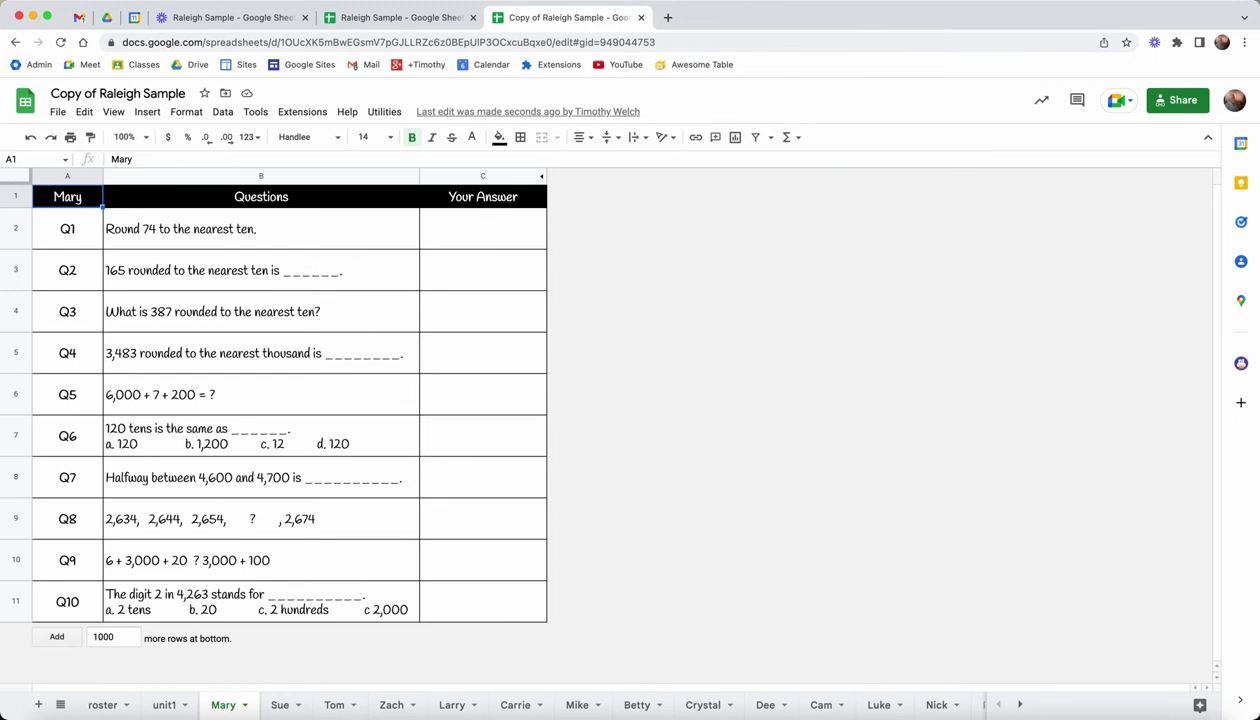
{"action": "left_click", "coordinate": [483, 228]}
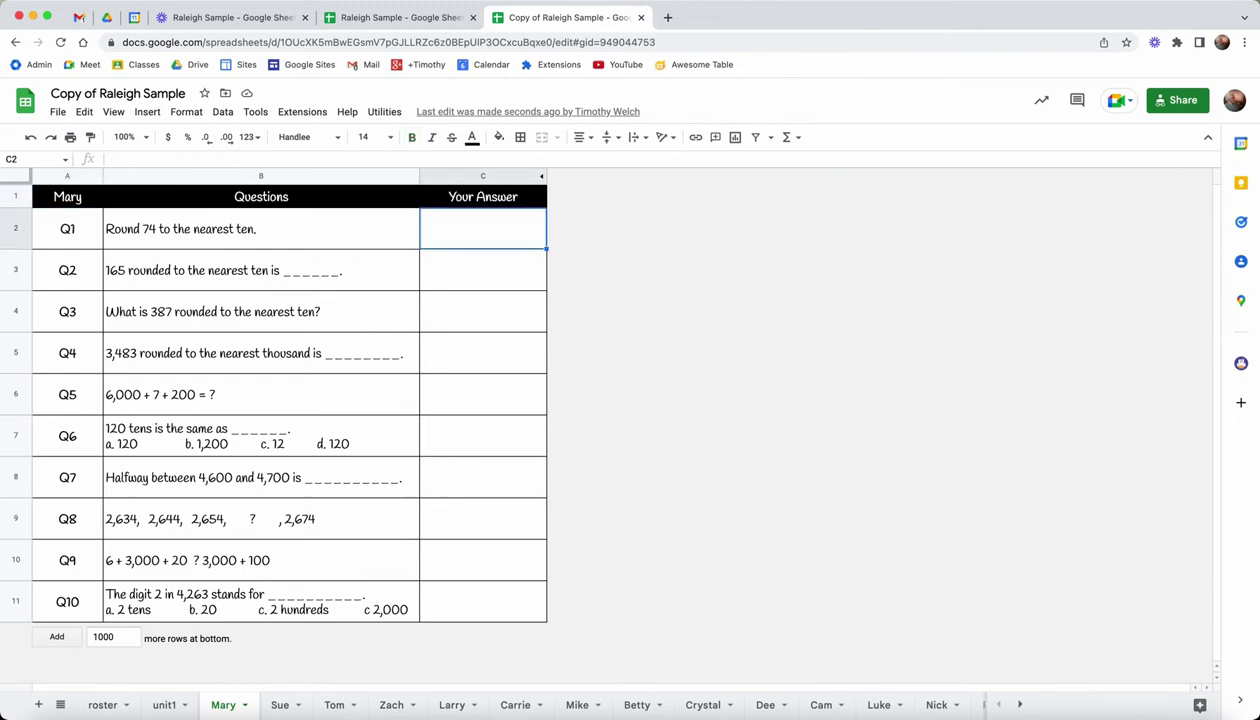
{"action": "type", "text": "70"}
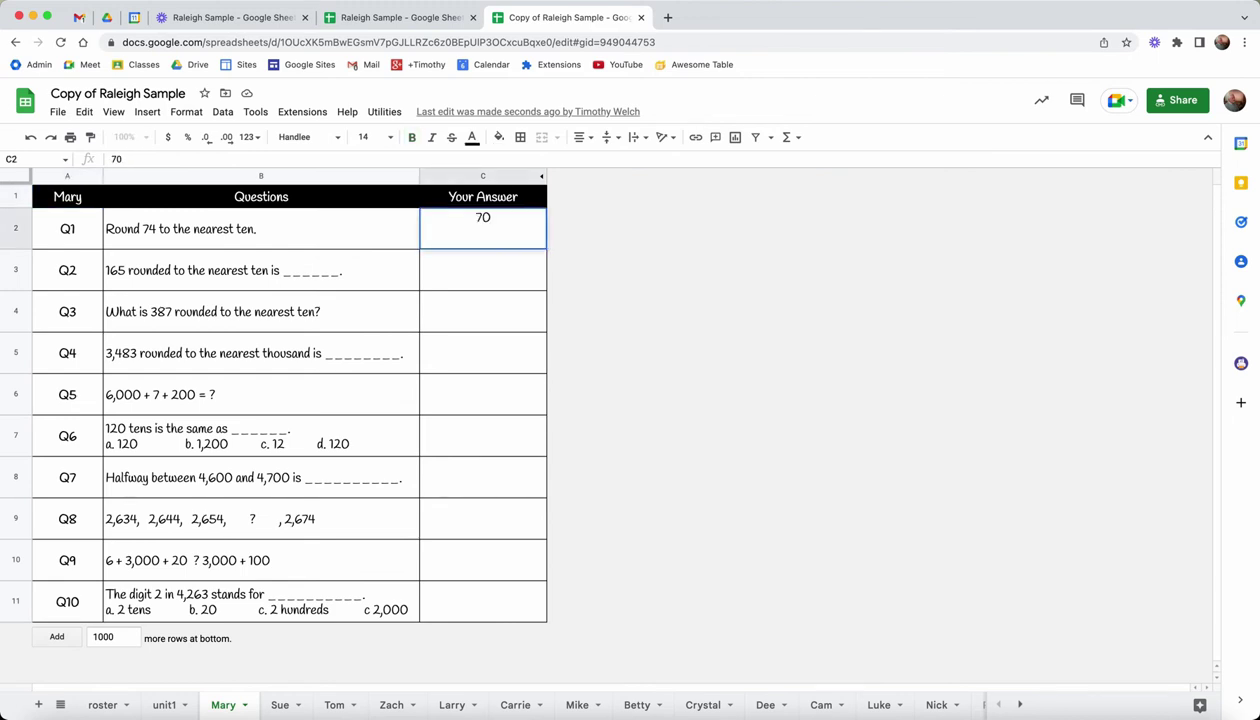
{"action": "key", "text": "Return"}
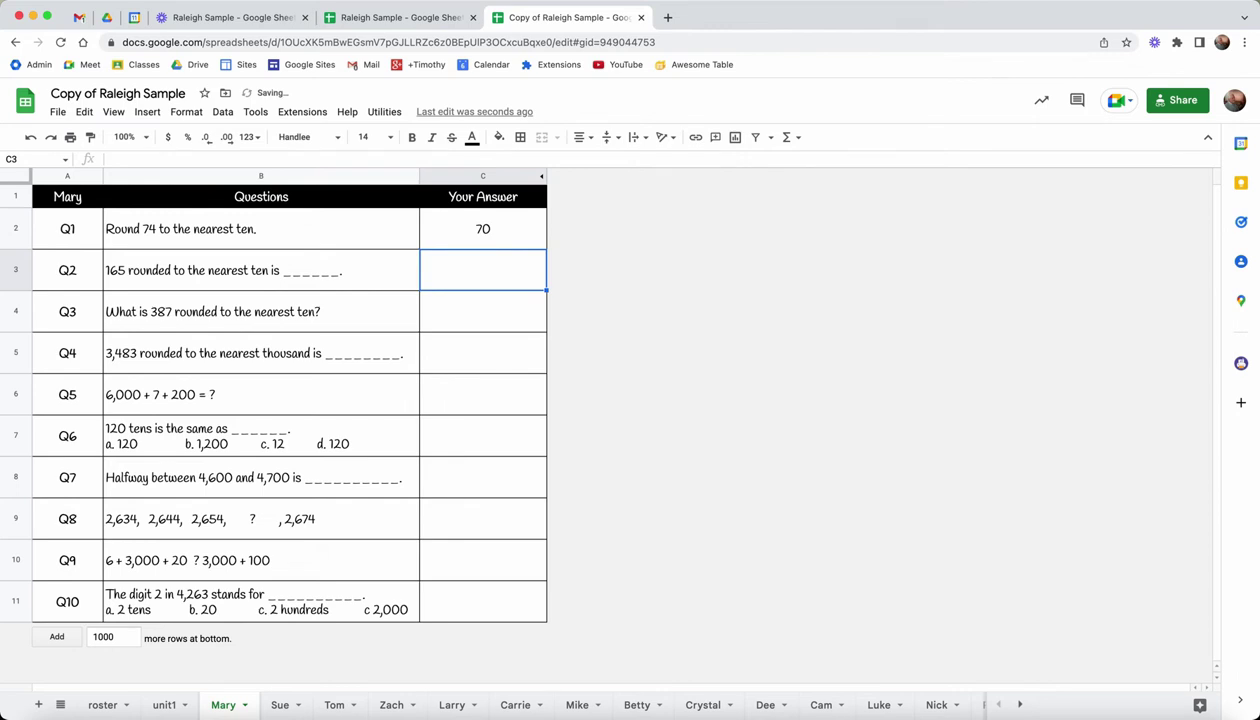
{"action": "type", "text": "170"}
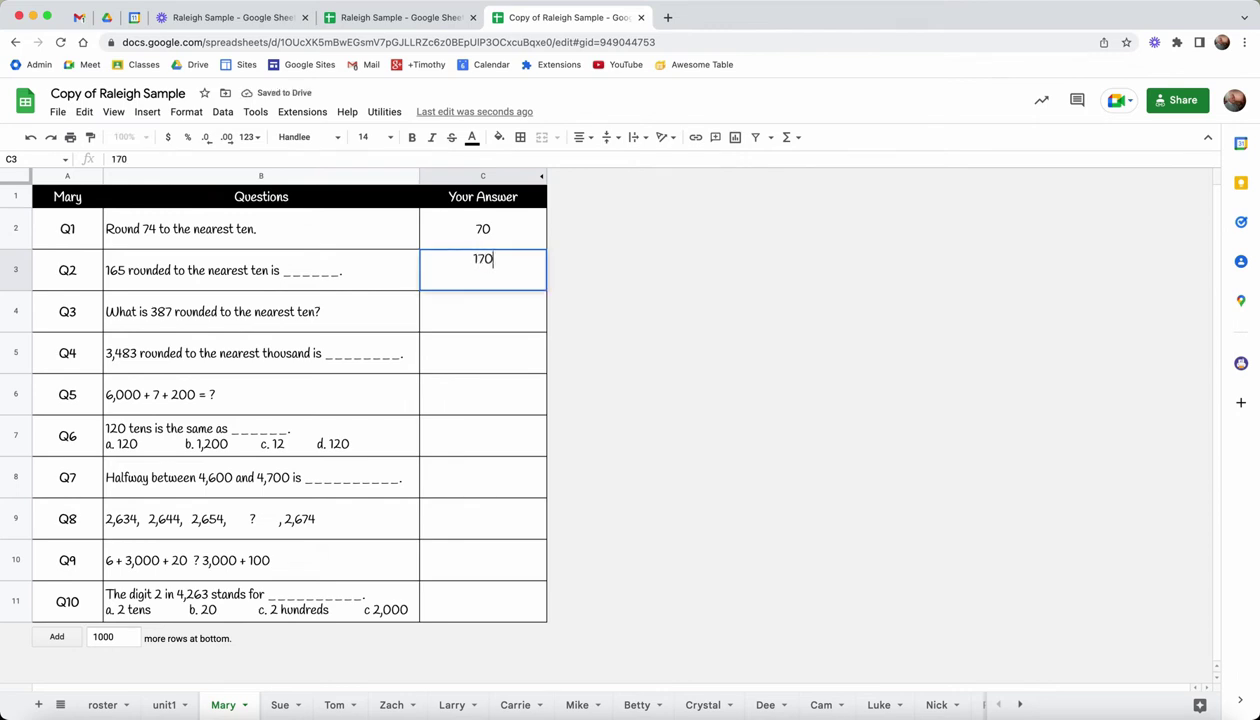
{"action": "key", "text": "Return"}
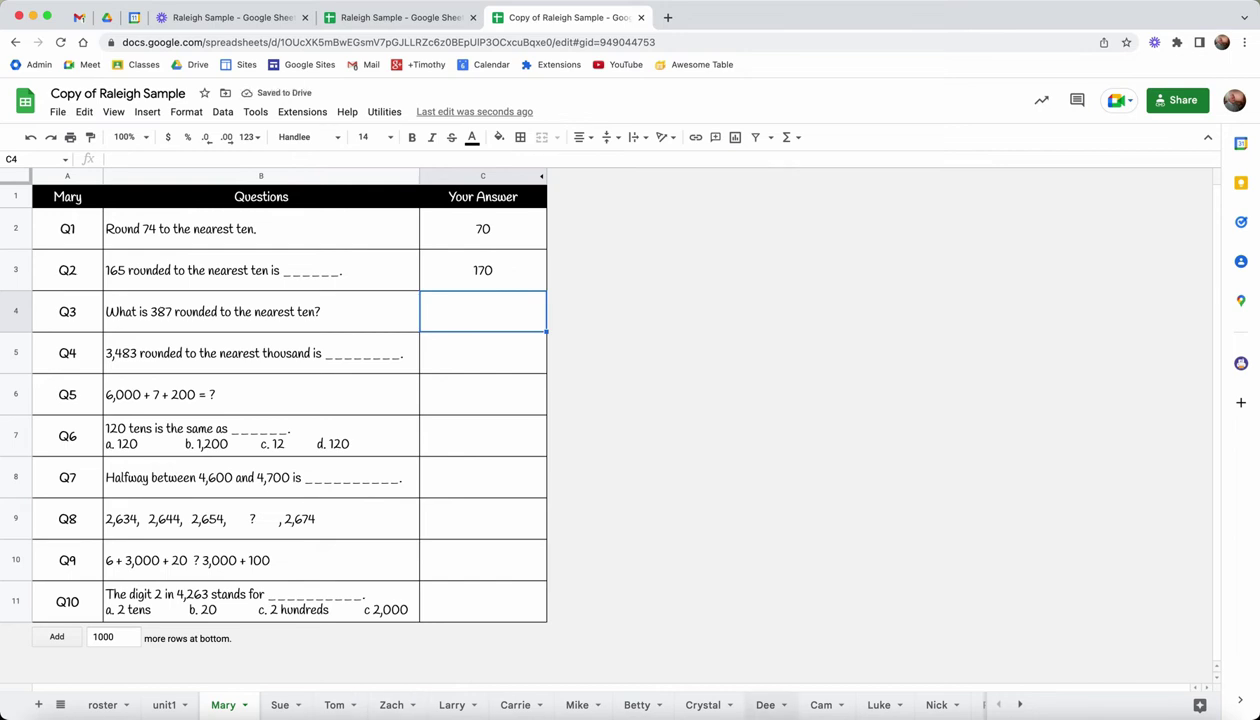
{"action": "left_click", "coordinate": [102, 705]}
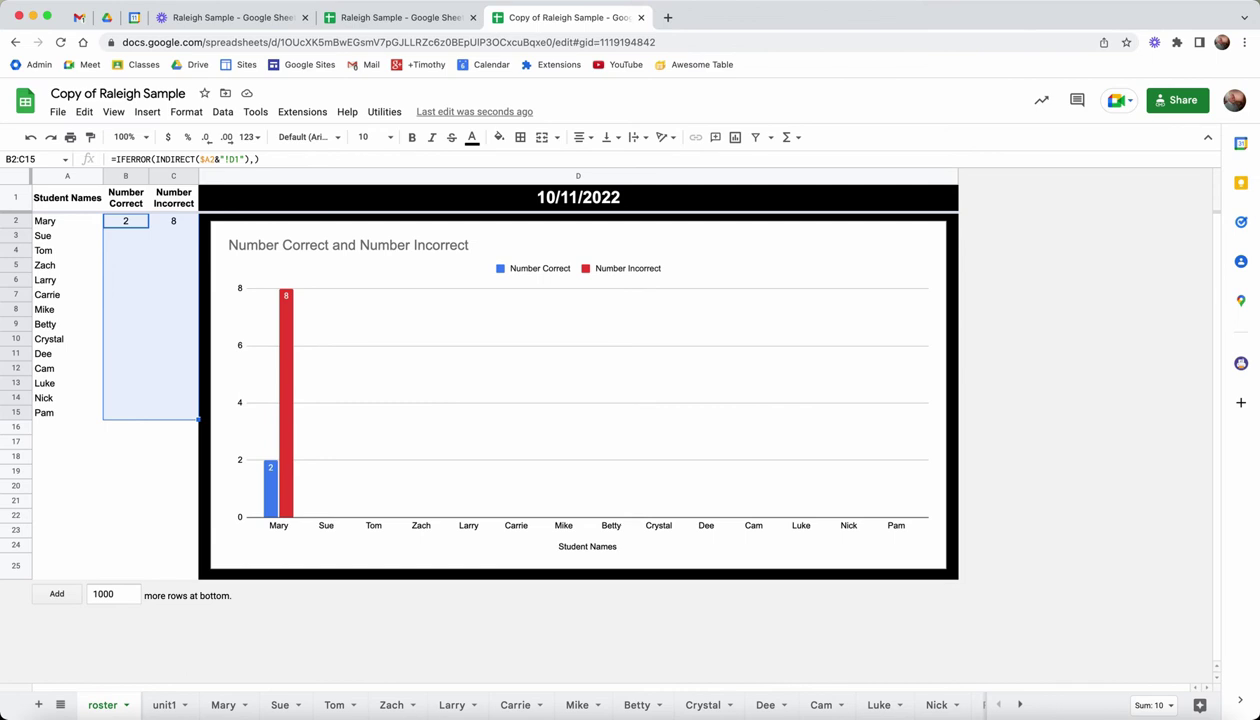
On the sheet of the student in roster row 10, answer Q1 with 70 and Q2 with 170.
{"action": "left_click", "coordinate": [700, 702]}
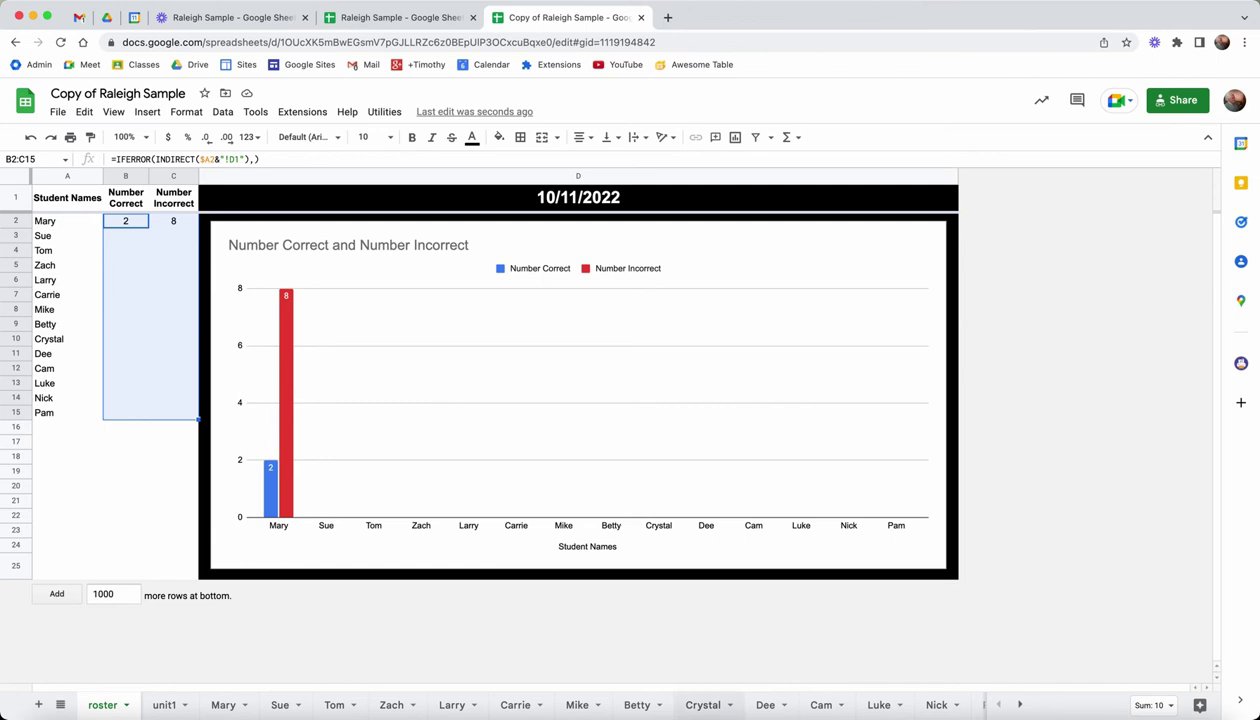
{"action": "left_click", "coordinate": [483, 228]}
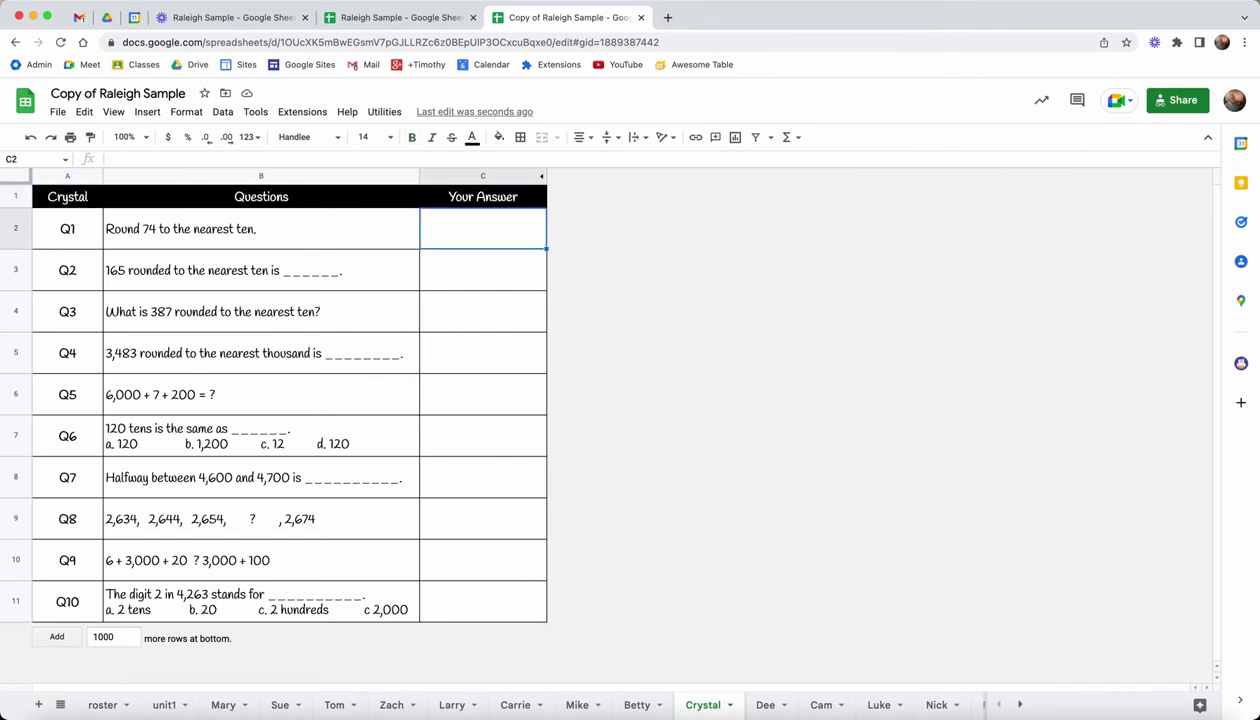
{"action": "type", "text": "70"}
{"action": "key", "text": "Return"}
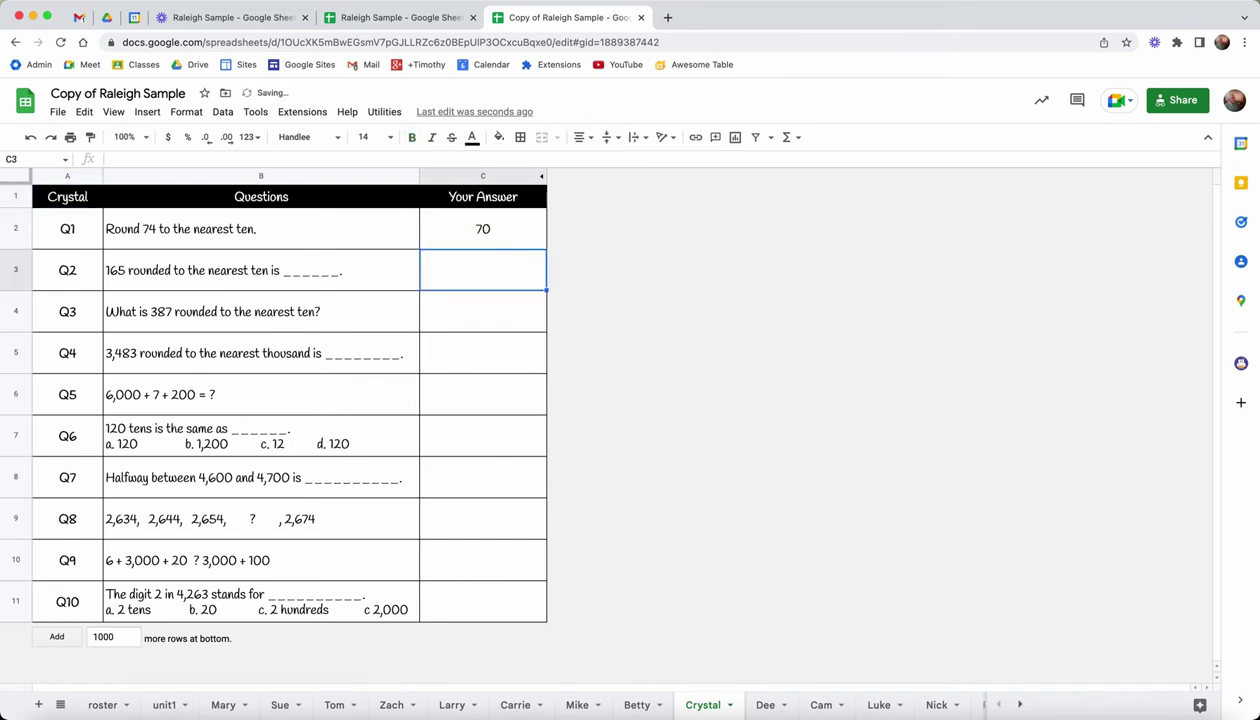
{"action": "type", "text": "170"}
{"action": "key", "text": "Return"}
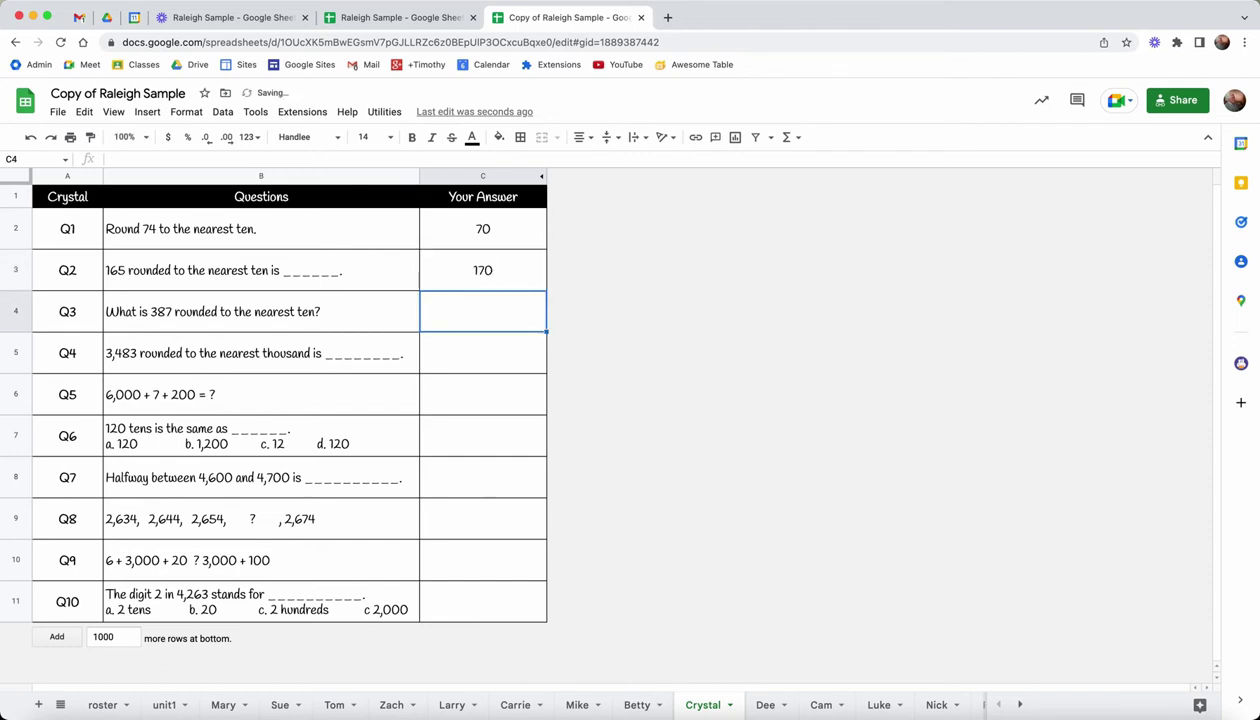
Return to the roster sheet to check the score chart, and run the Hide Units script.
{"action": "left_click", "coordinate": [102, 704]}
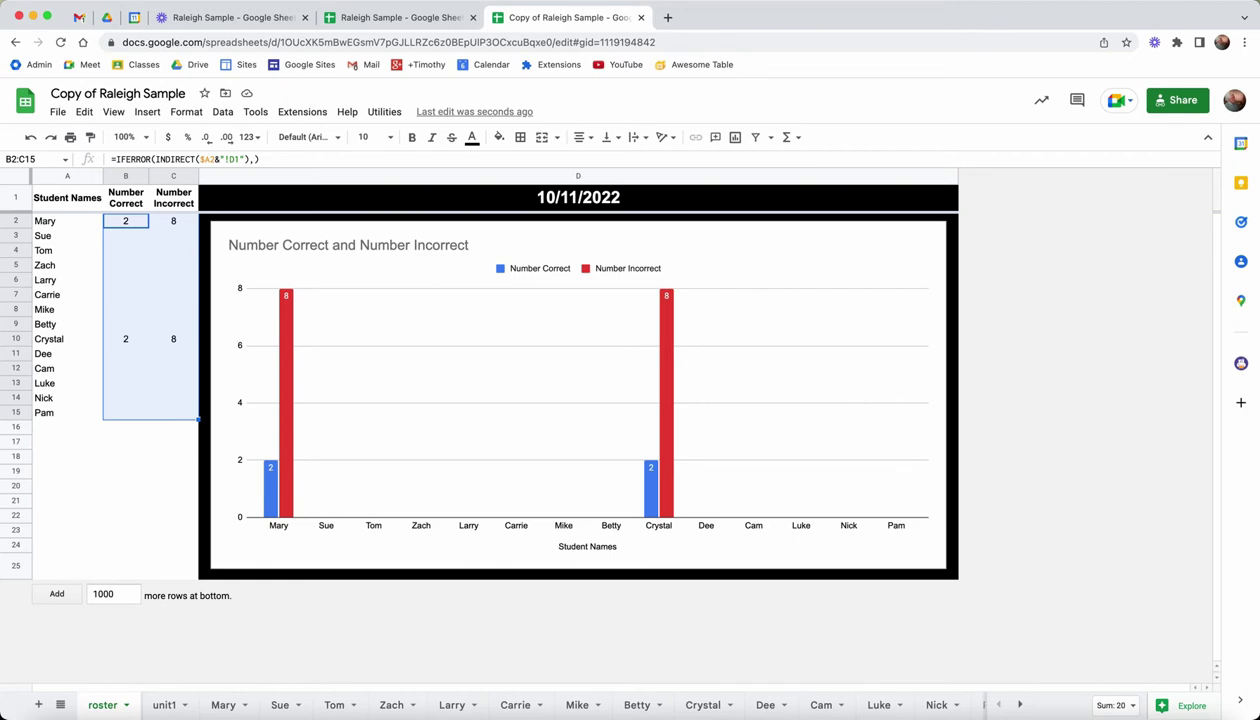
{"action": "left_click", "coordinate": [384, 111]}
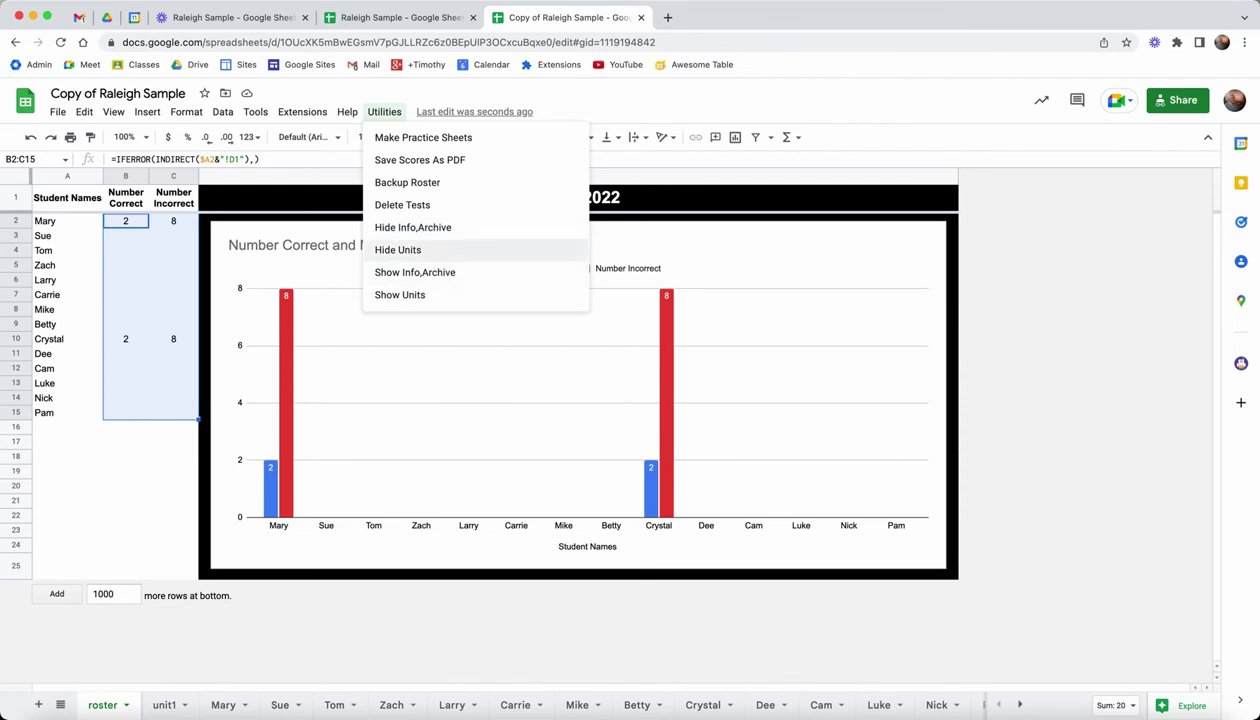
{"action": "left_click", "coordinate": [397, 249]}
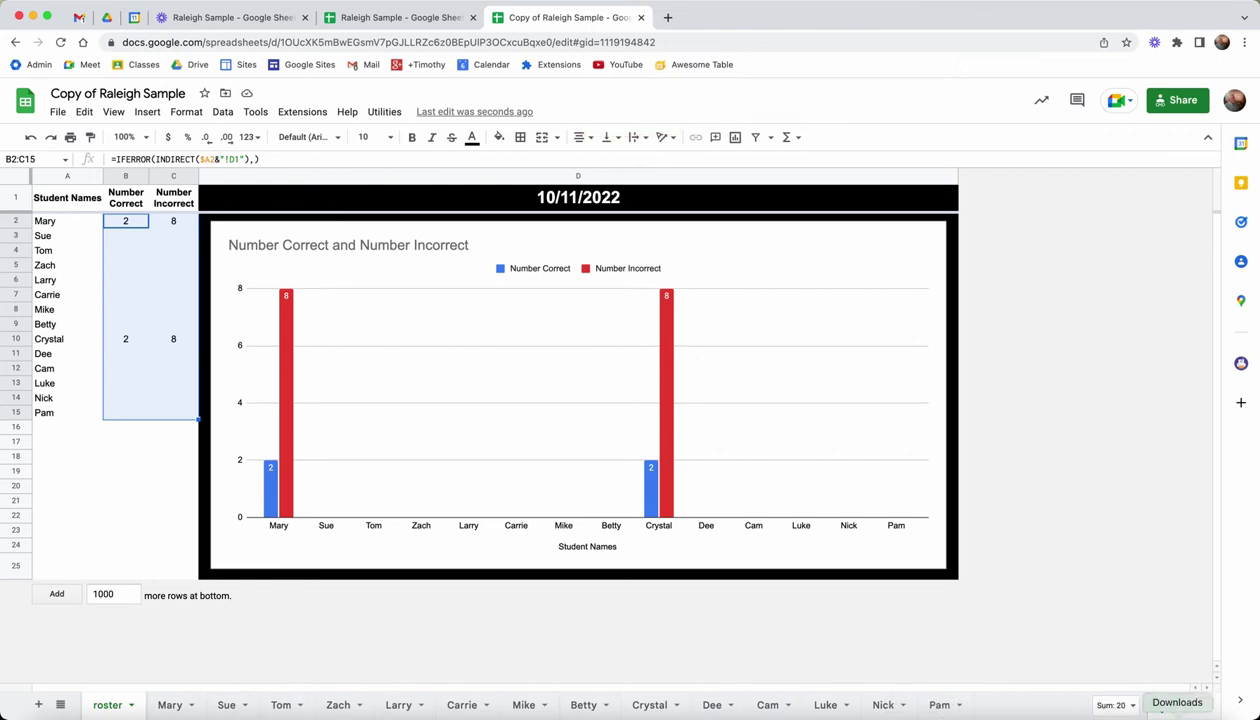
On the last student's sheet, answer Q10 with c, and return to the roster sheet.
{"action": "left_click", "coordinate": [939, 705]}
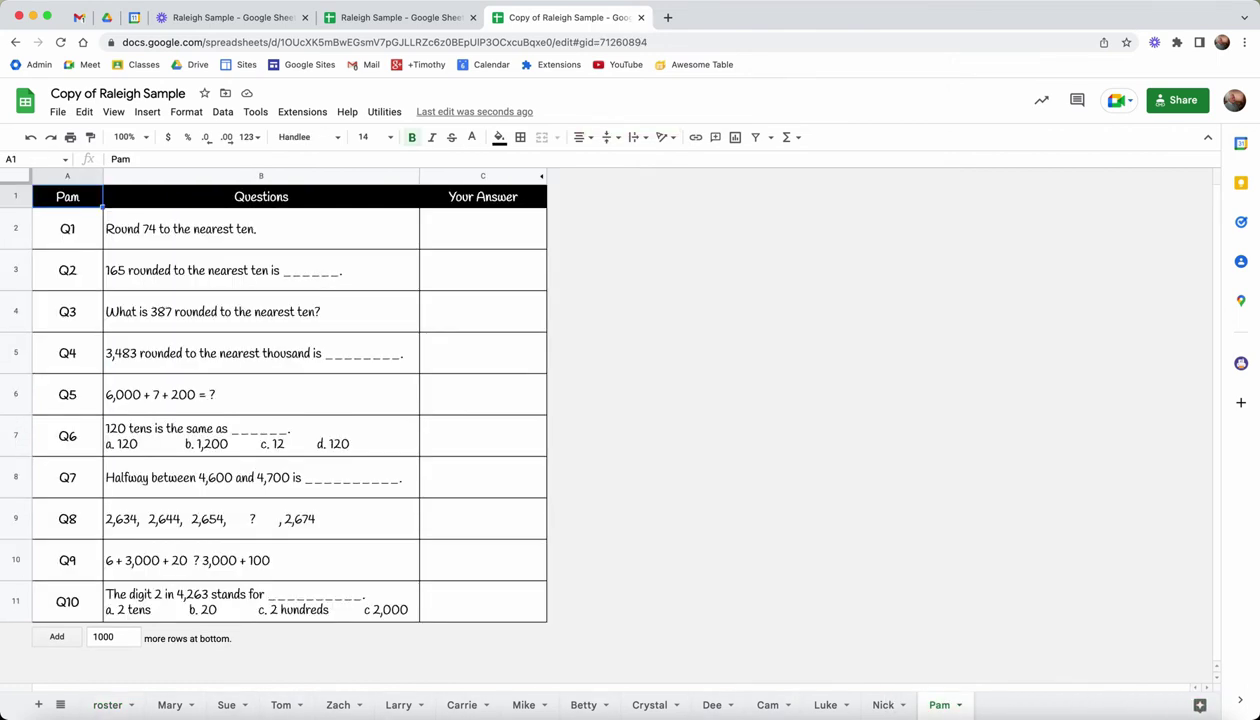
{"action": "left_click", "coordinate": [483, 601]}
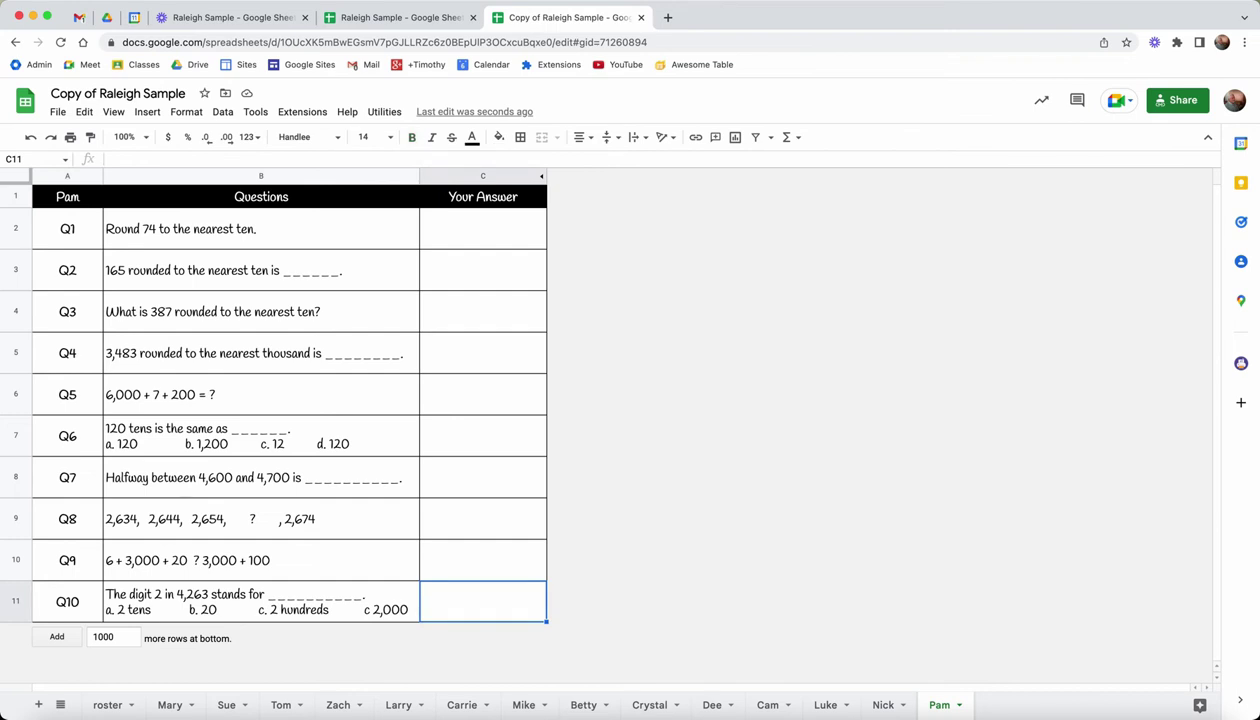
{"action": "type", "text": "c"}
{"action": "key", "text": "Return"}
{"action": "left_click", "coordinate": [107, 705]}
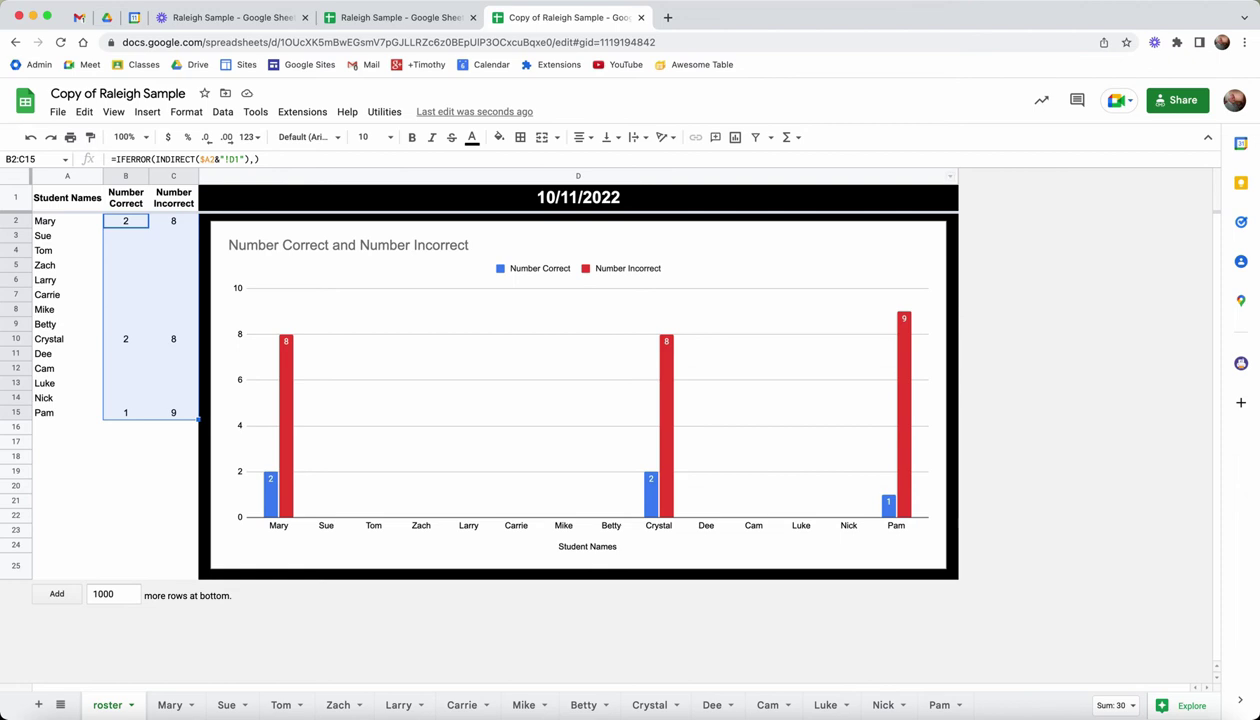
Run the Save Scores As PDF script and open Test 10-11-2022 from the pdf's folder in Google Drive.
{"action": "left_click", "coordinate": [384, 111]}
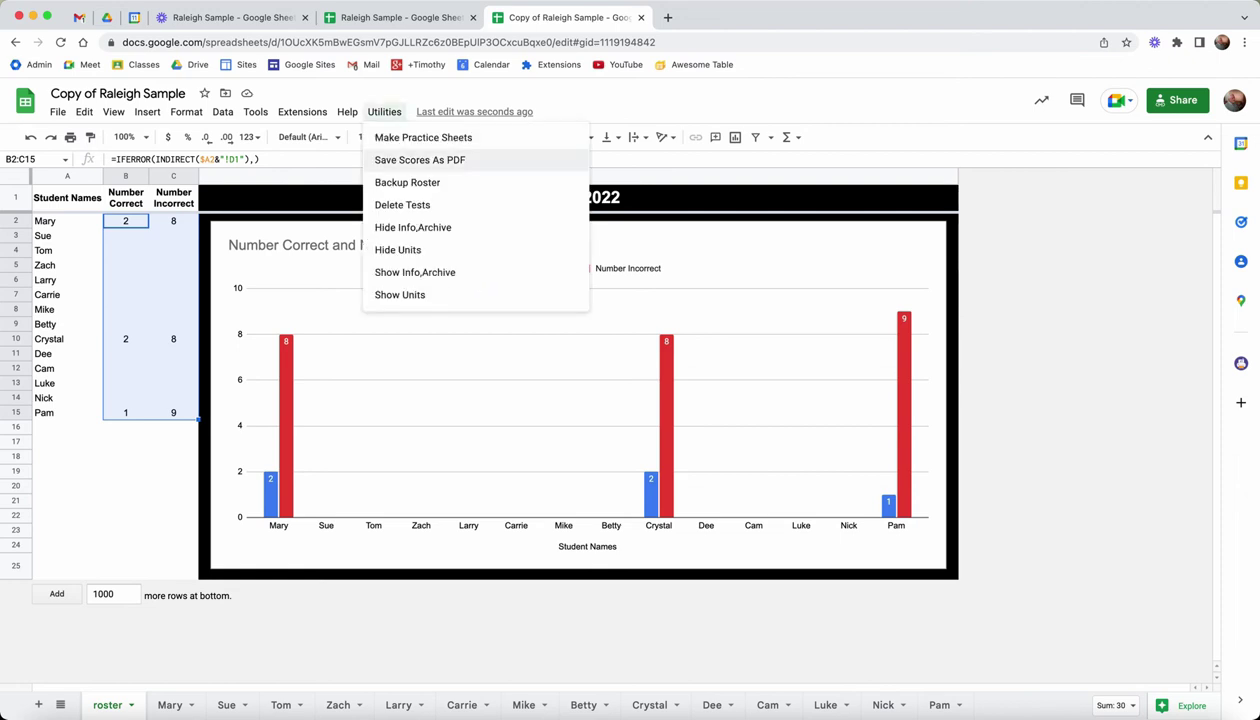
{"action": "left_click", "coordinate": [420, 160]}
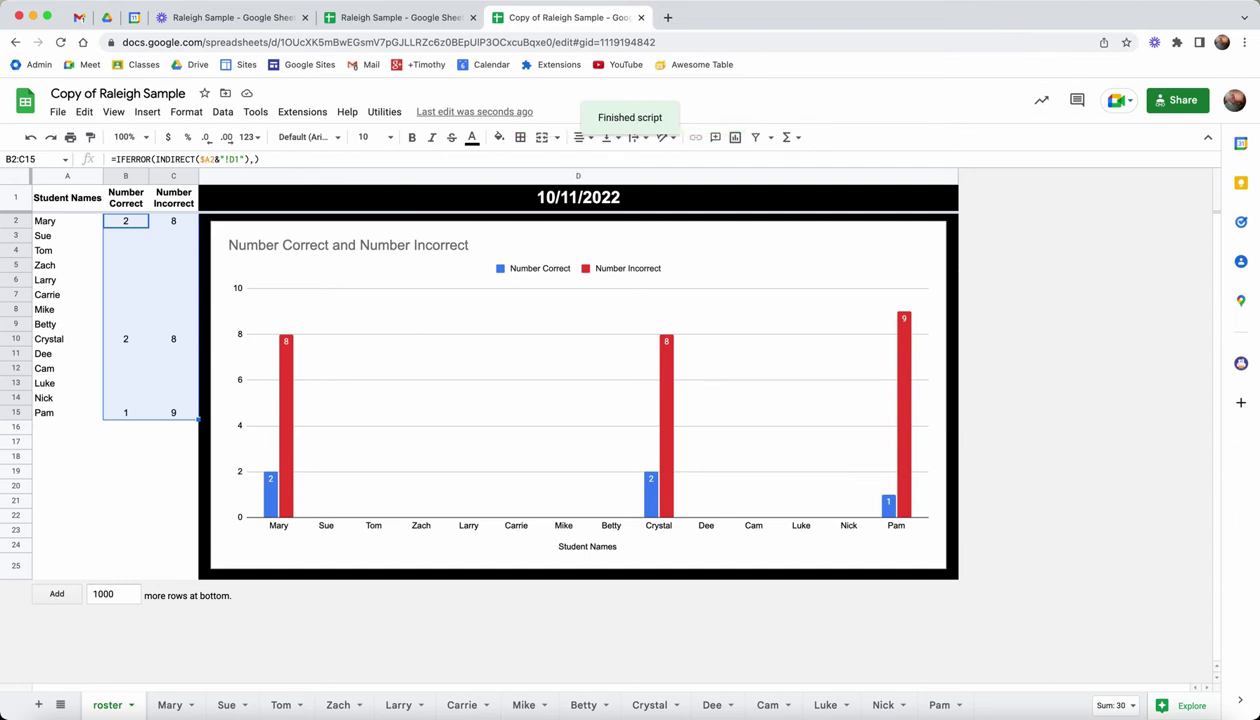
{"action": "left_click", "coordinate": [107, 17]}
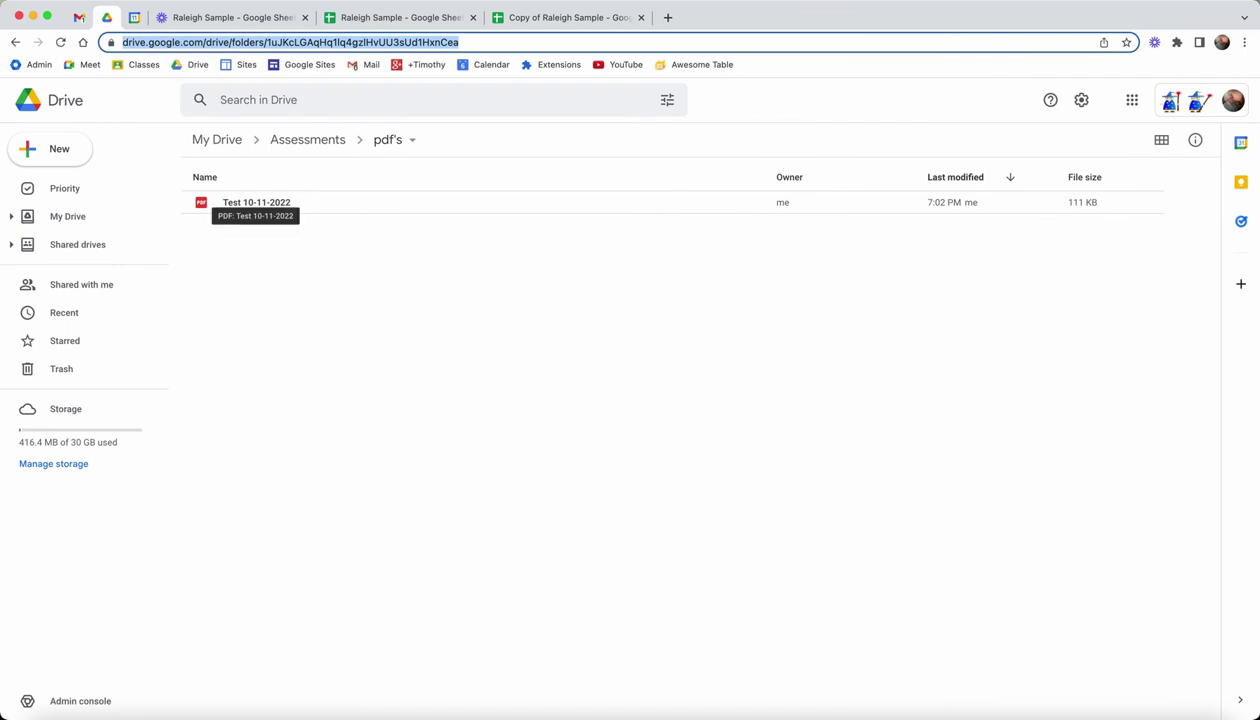
{"action": "double_click", "coordinate": [256, 202]}
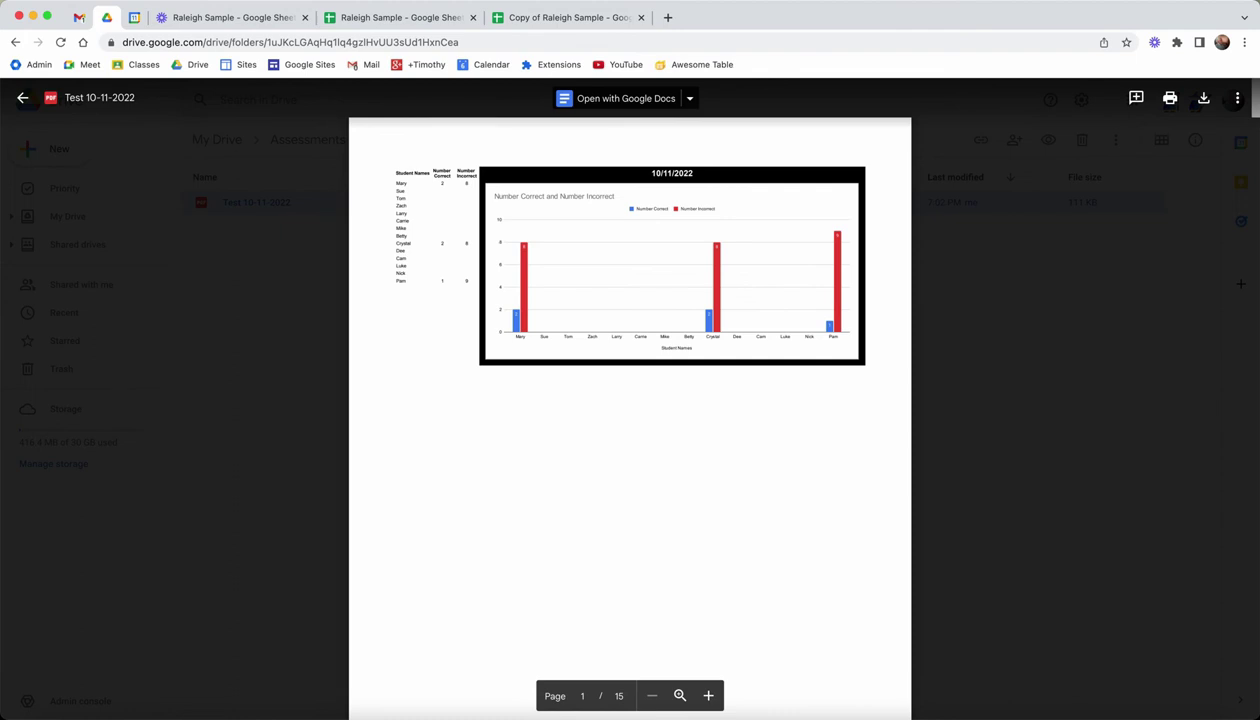
Look through the PDF's roster chart and student answer pages to the end, and close the preview.
{"action": "scroll", "coordinate": [630, 400], "scroll_direction": "down", "scroll_amount": 10}
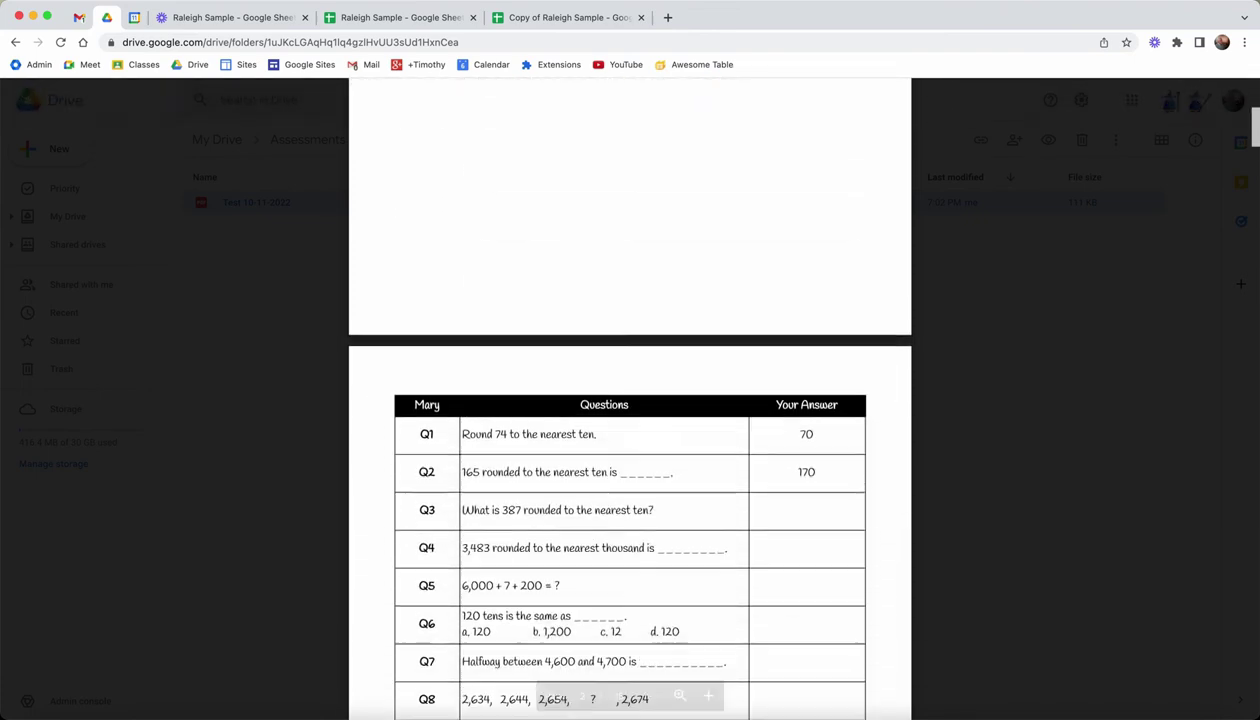
{"action": "scroll", "coordinate": [630, 400], "scroll_direction": "down", "scroll_amount": 10}
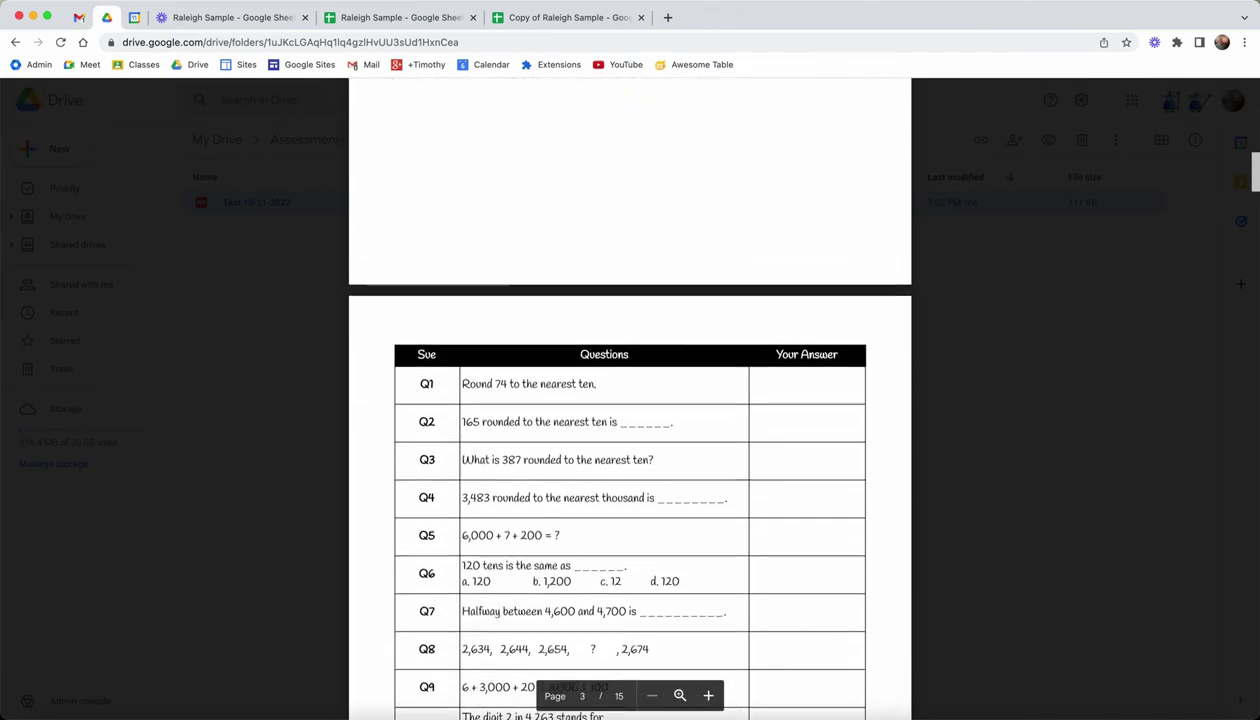
{"action": "scroll", "coordinate": [630, 400], "scroll_direction": "down", "scroll_amount": 20}
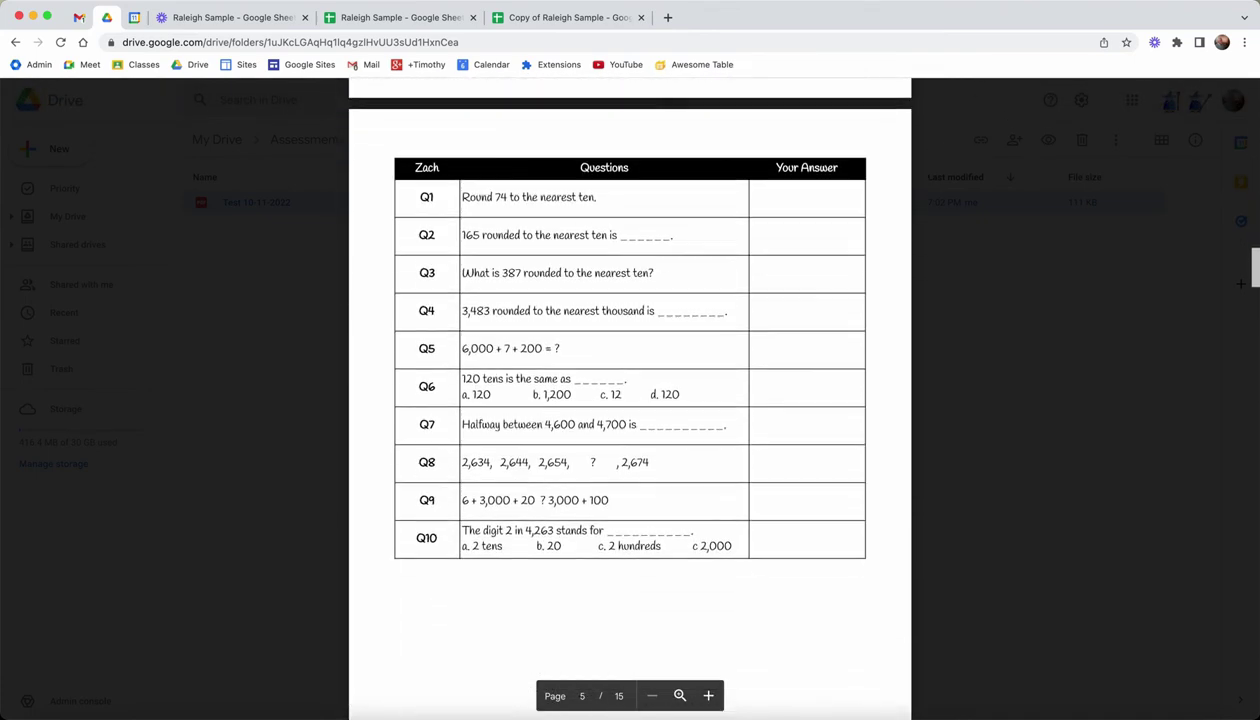
{"action": "scroll", "coordinate": [630, 400], "scroll_direction": "down", "scroll_amount": 20}
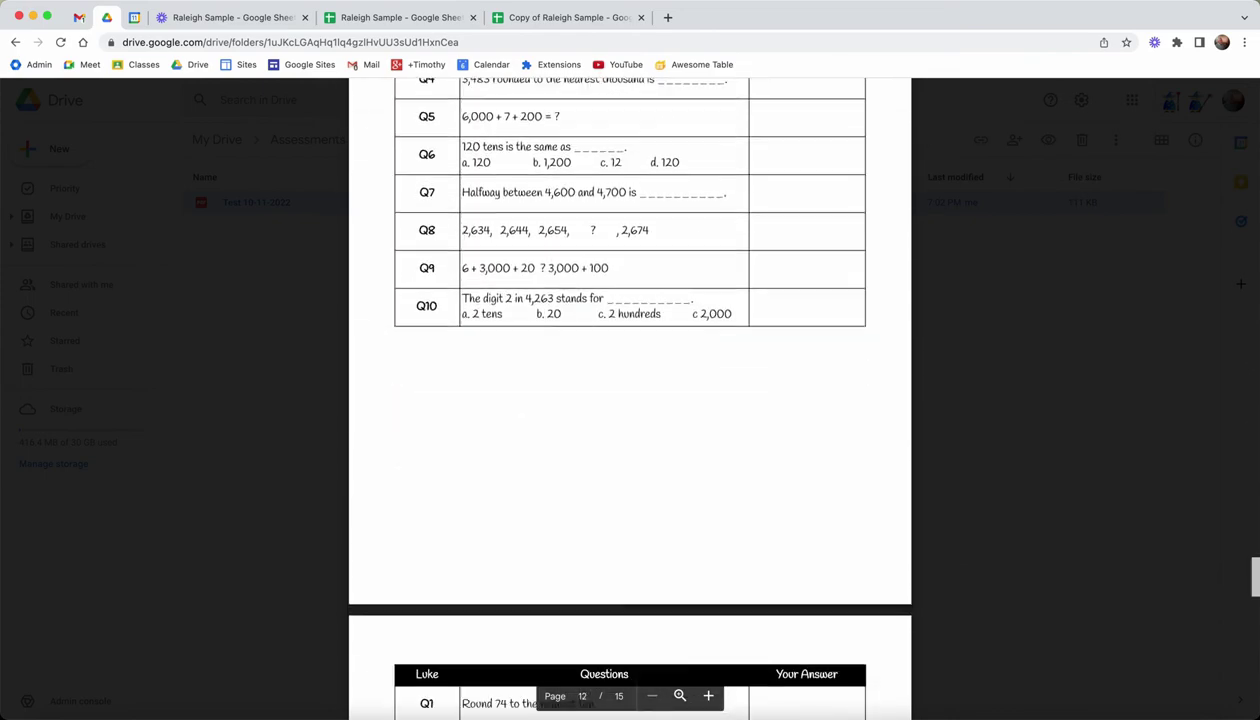
{"action": "scroll", "coordinate": [630, 400], "scroll_direction": "down", "scroll_amount": 20}
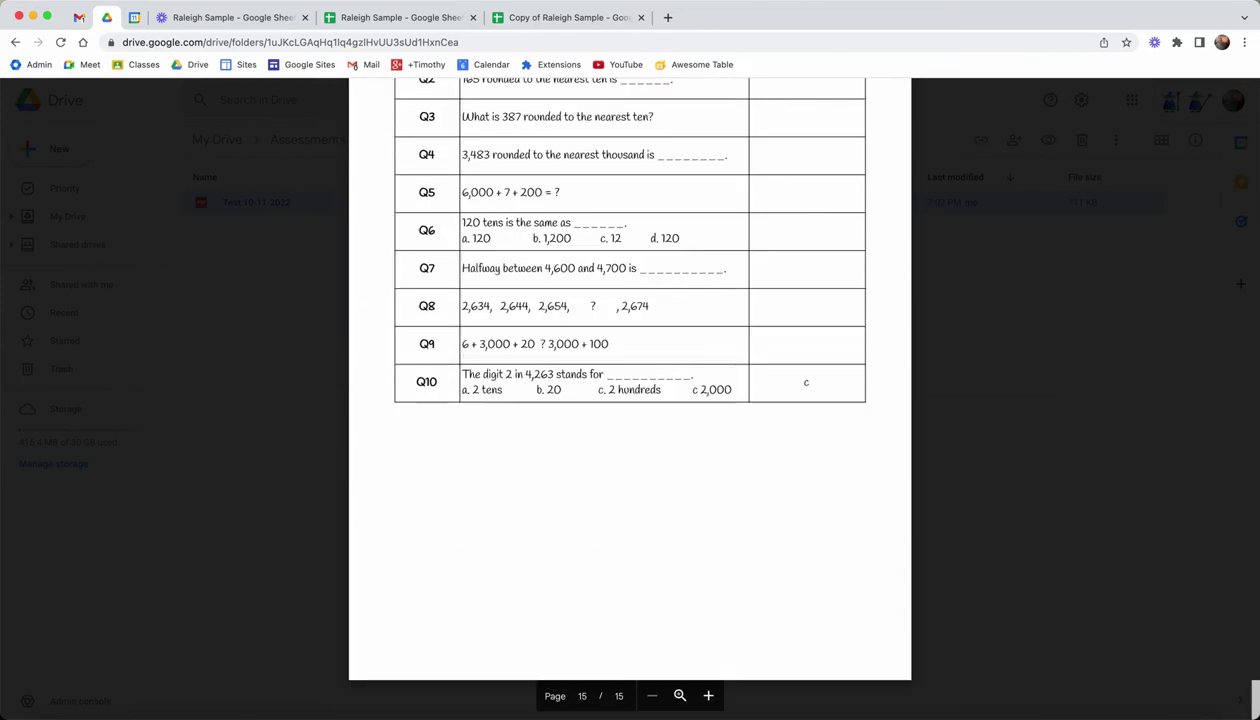
{"action": "scroll", "coordinate": [630, 400], "scroll_direction": "up", "scroll_amount": 20}
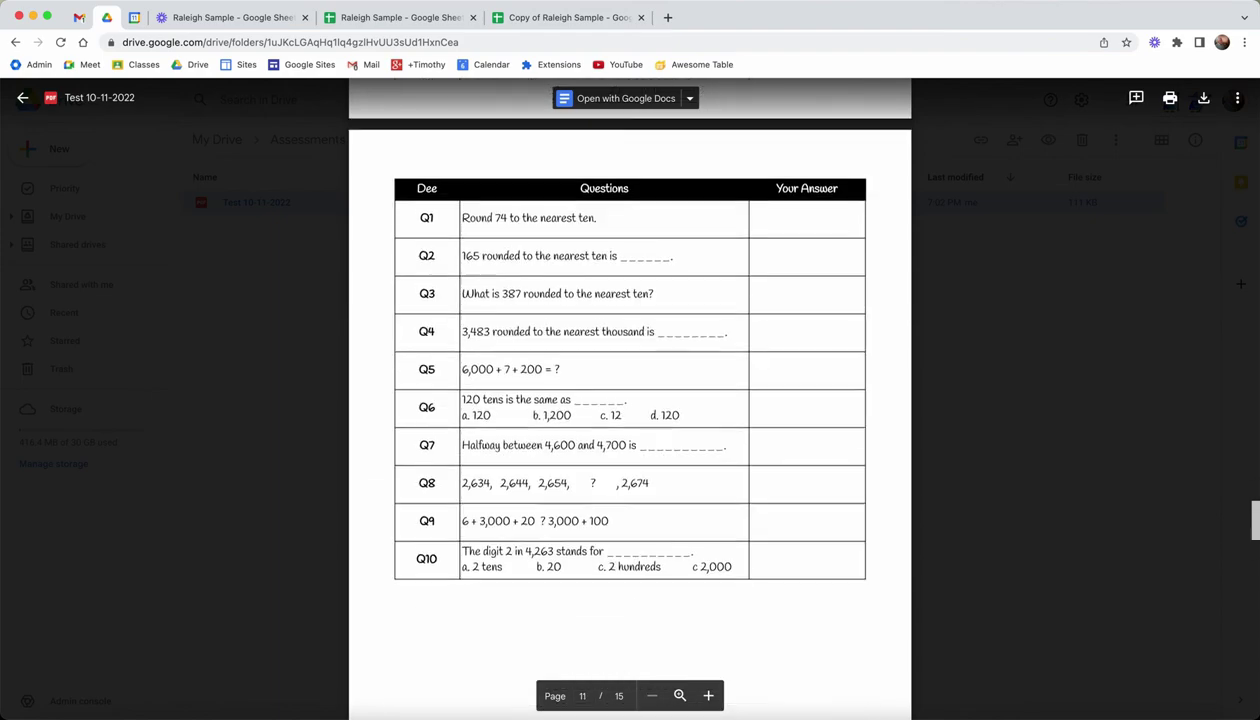
{"action": "scroll", "coordinate": [630, 400], "scroll_direction": "down", "scroll_amount": 10}
{"action": "key", "text": "Home"}
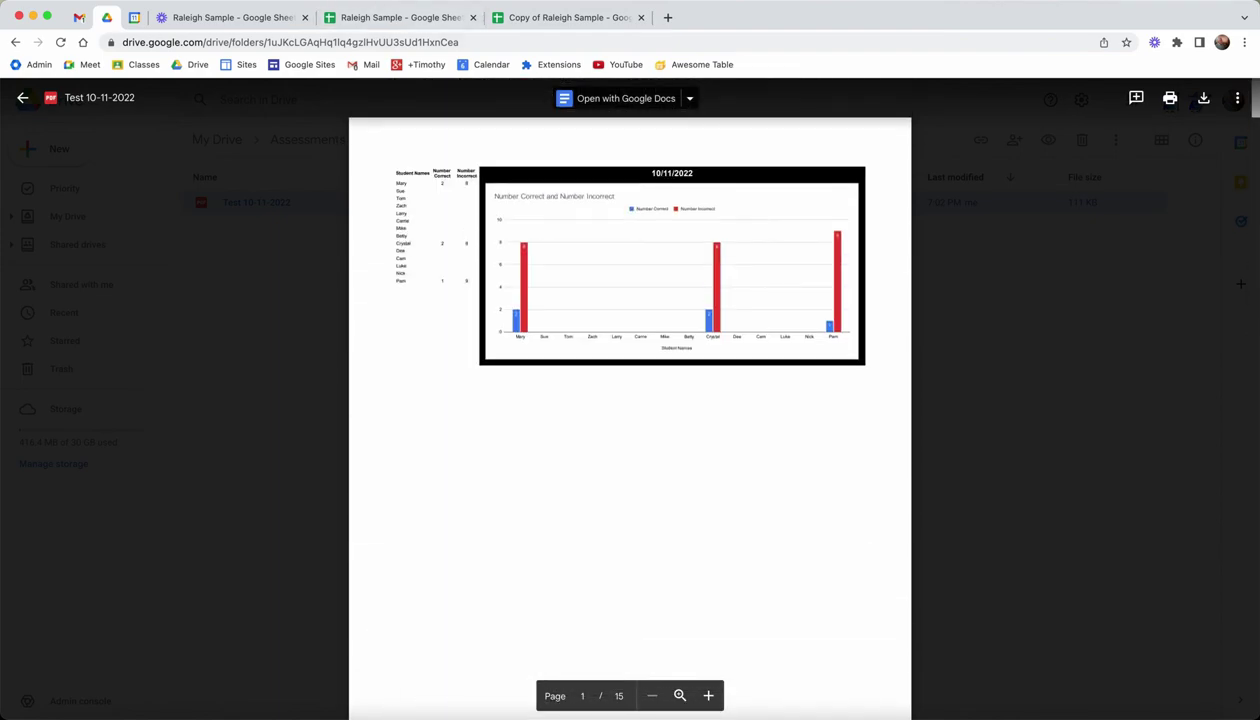
{"action": "left_click", "coordinate": [22, 97]}
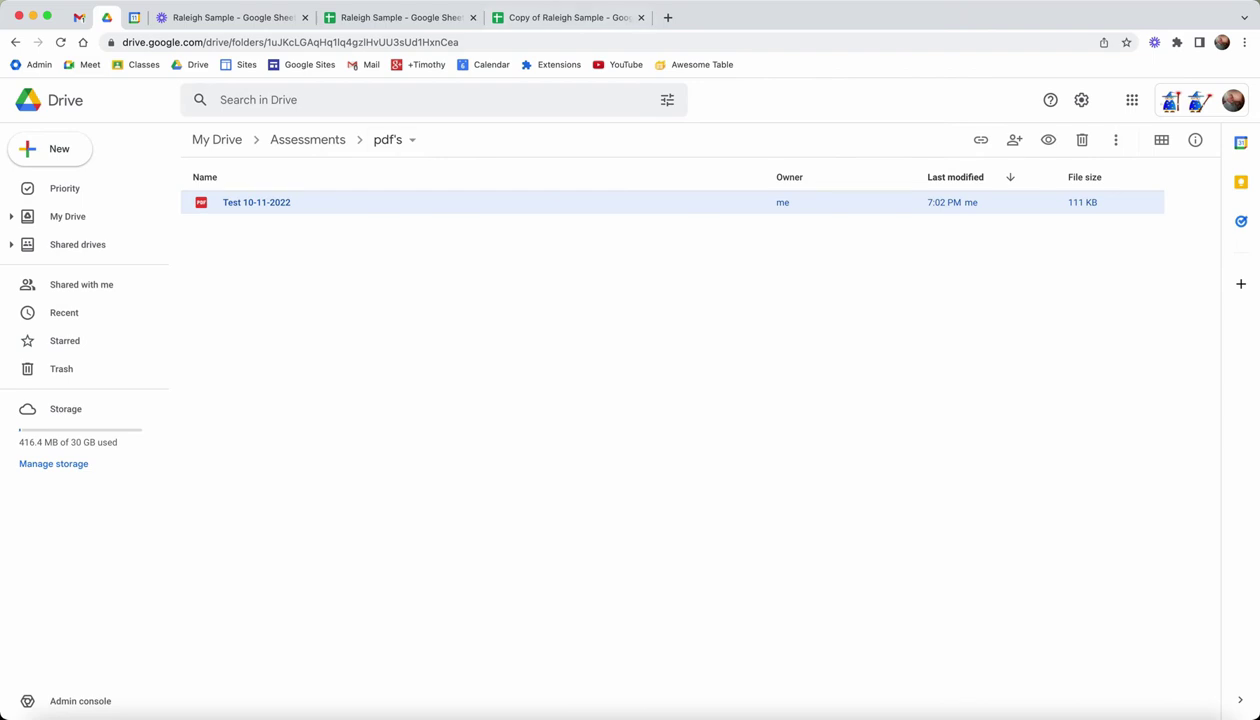
Switch back to the Copy of Raleigh Sample spreadsheet and run the Show Info,Archive script.
{"action": "left_click", "coordinate": [565, 17]}
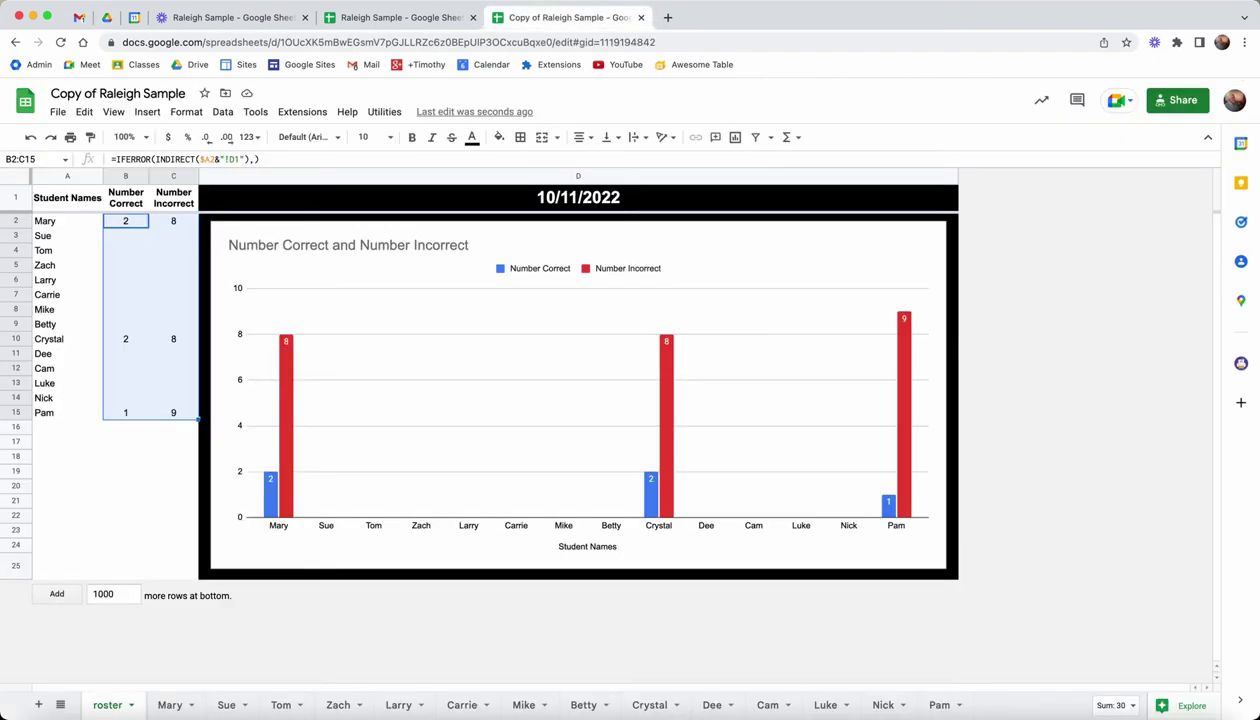
{"action": "left_click", "coordinate": [384, 111]}
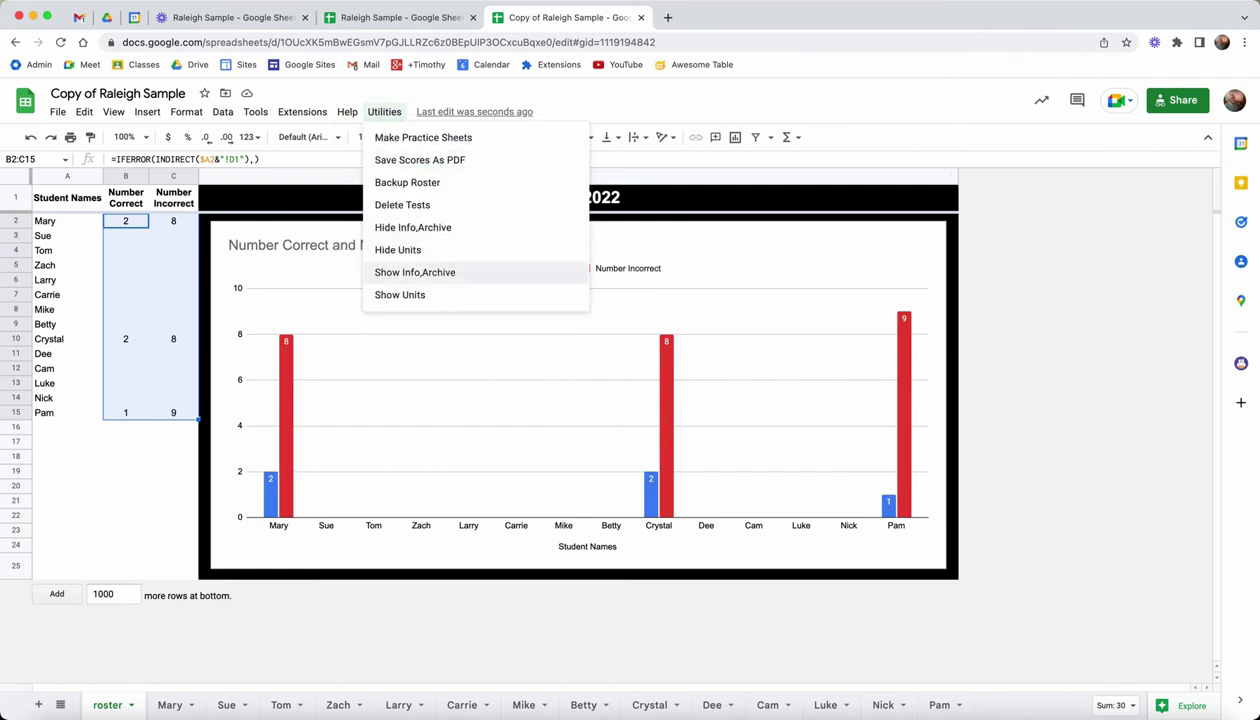
{"action": "left_click", "coordinate": [415, 272]}
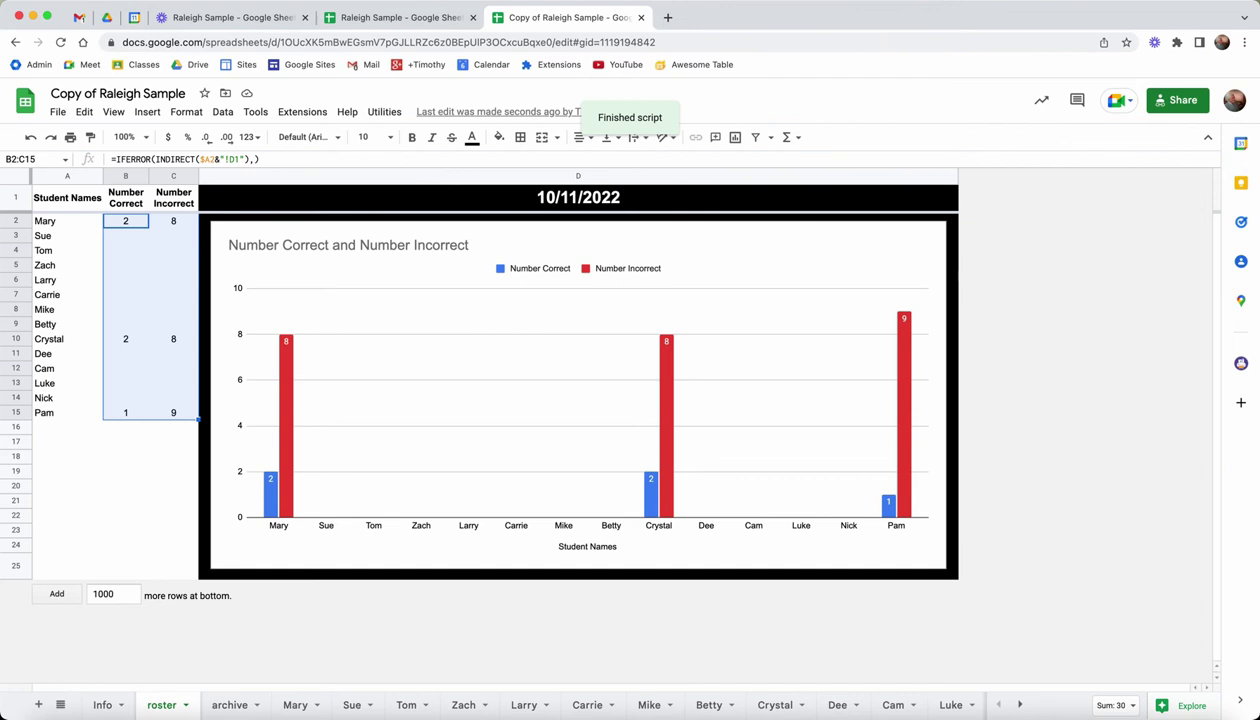
Run the Backup Roster script from the archive sheet and compare the archived records with the roster sheet.
{"action": "left_click", "coordinate": [229, 704]}
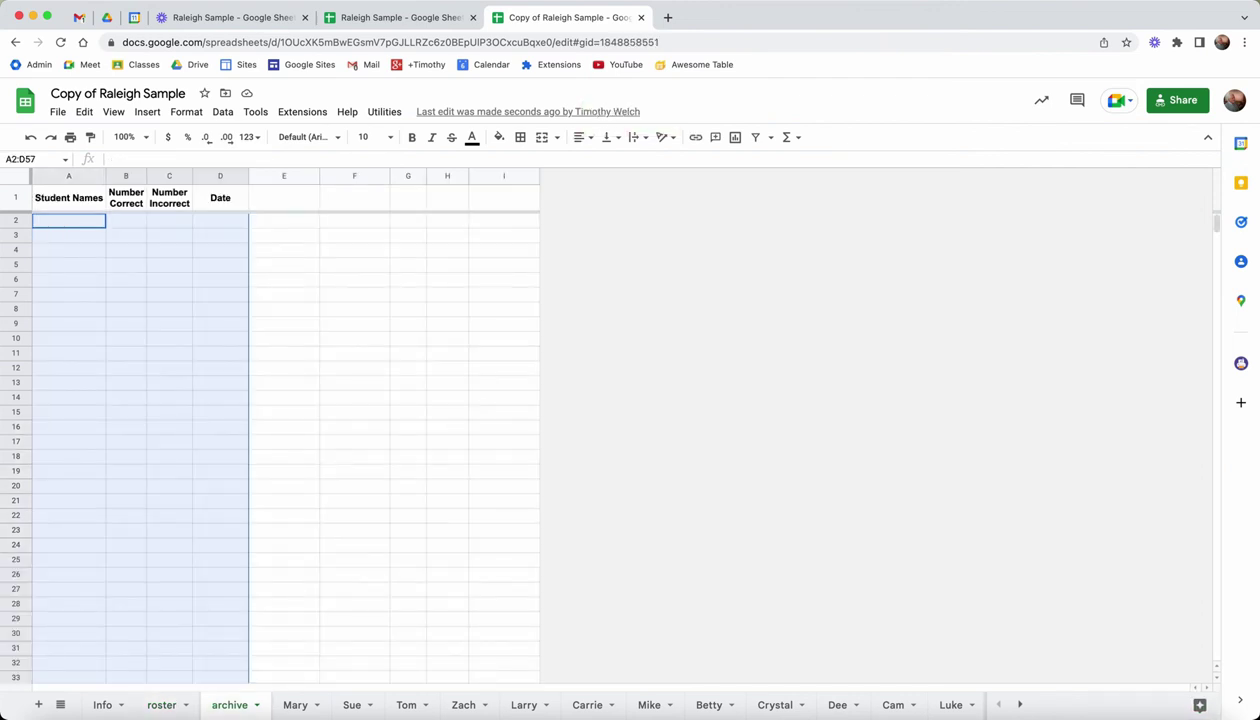
{"action": "left_click", "coordinate": [384, 111]}
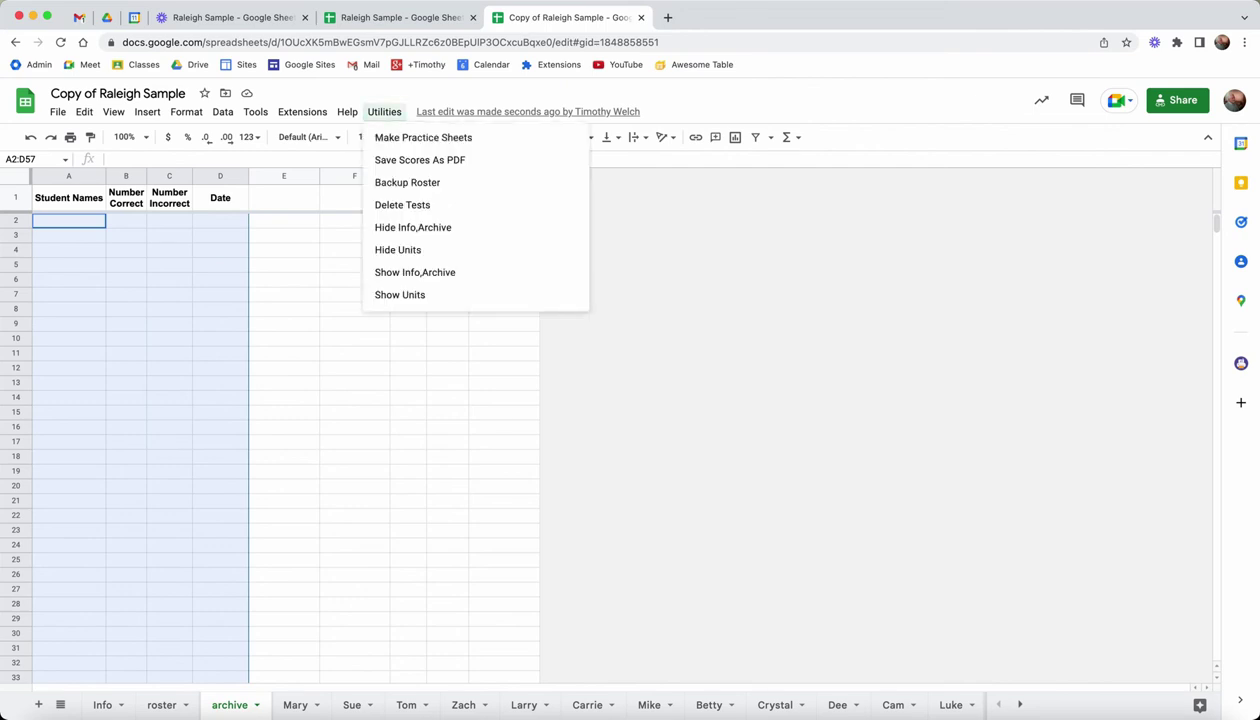
{"action": "left_click", "coordinate": [407, 182]}
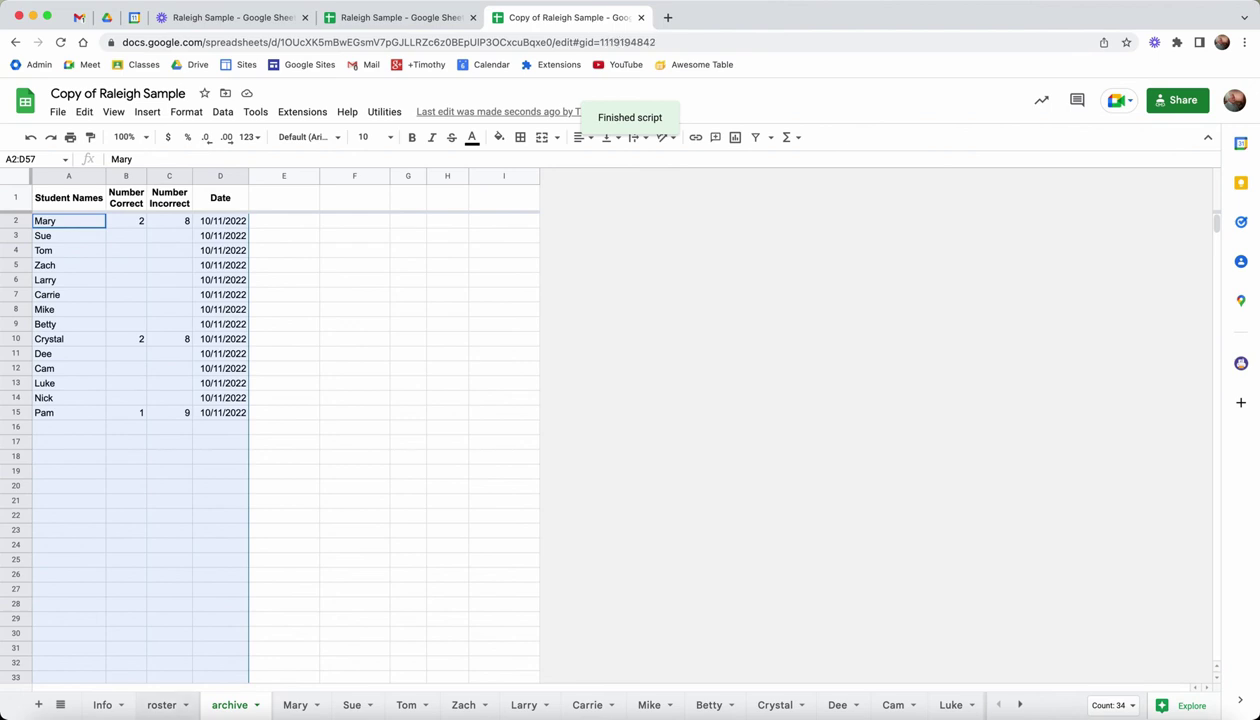
{"action": "left_click", "coordinate": [161, 705]}
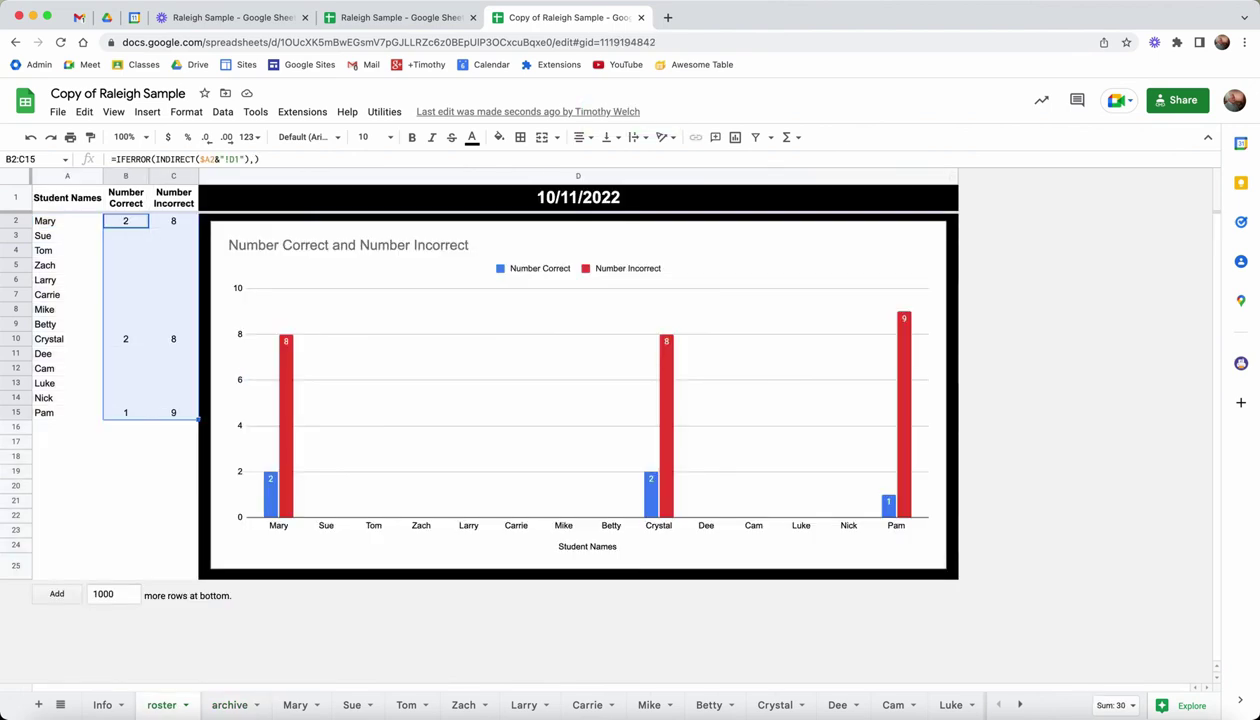
{"action": "left_click", "coordinate": [229, 705]}
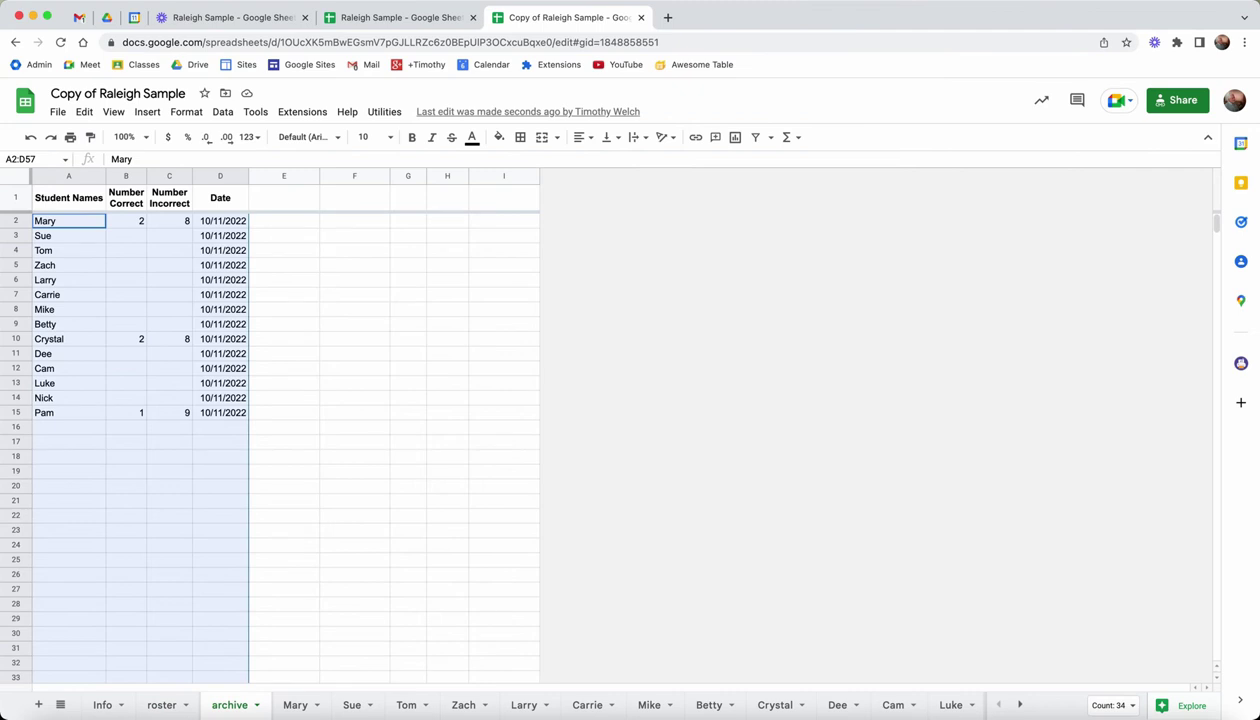
Enter Unit 1 in cell E2 of the archive sheet and autofill from it down to E15.
{"action": "left_click", "coordinate": [284, 221]}
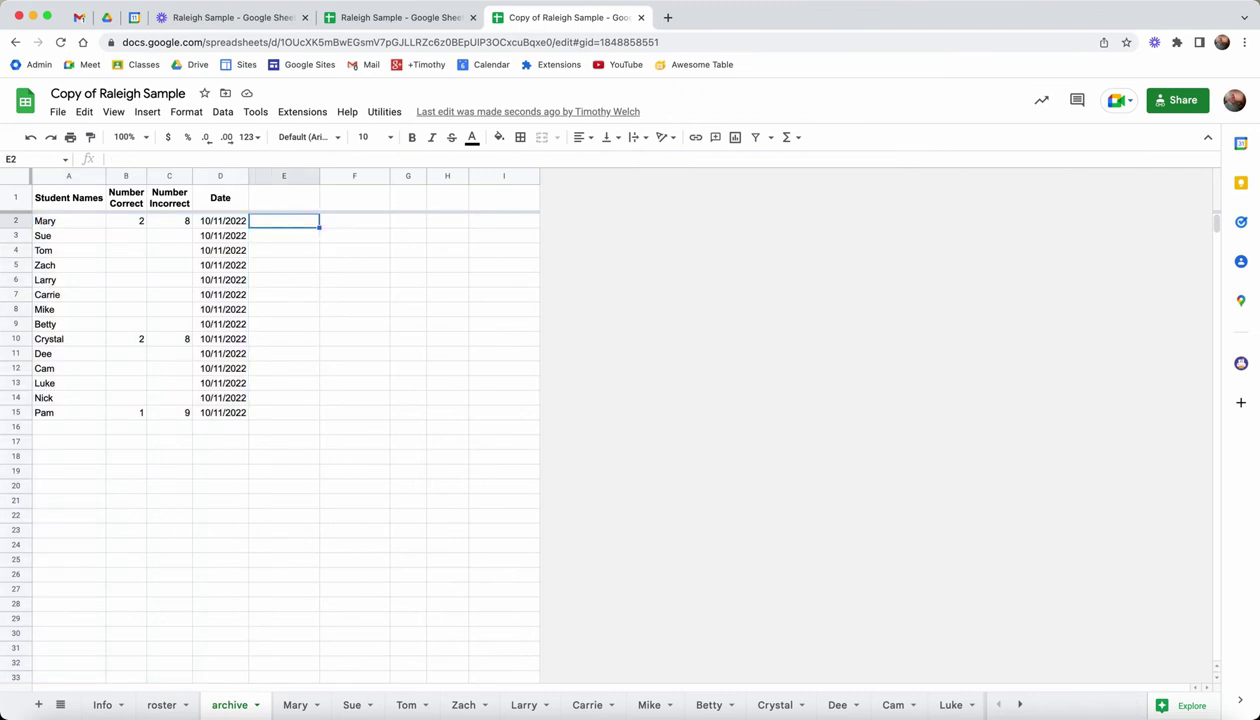
{"action": "type", "text": "Unit 1"}
{"action": "key", "text": "Return"}
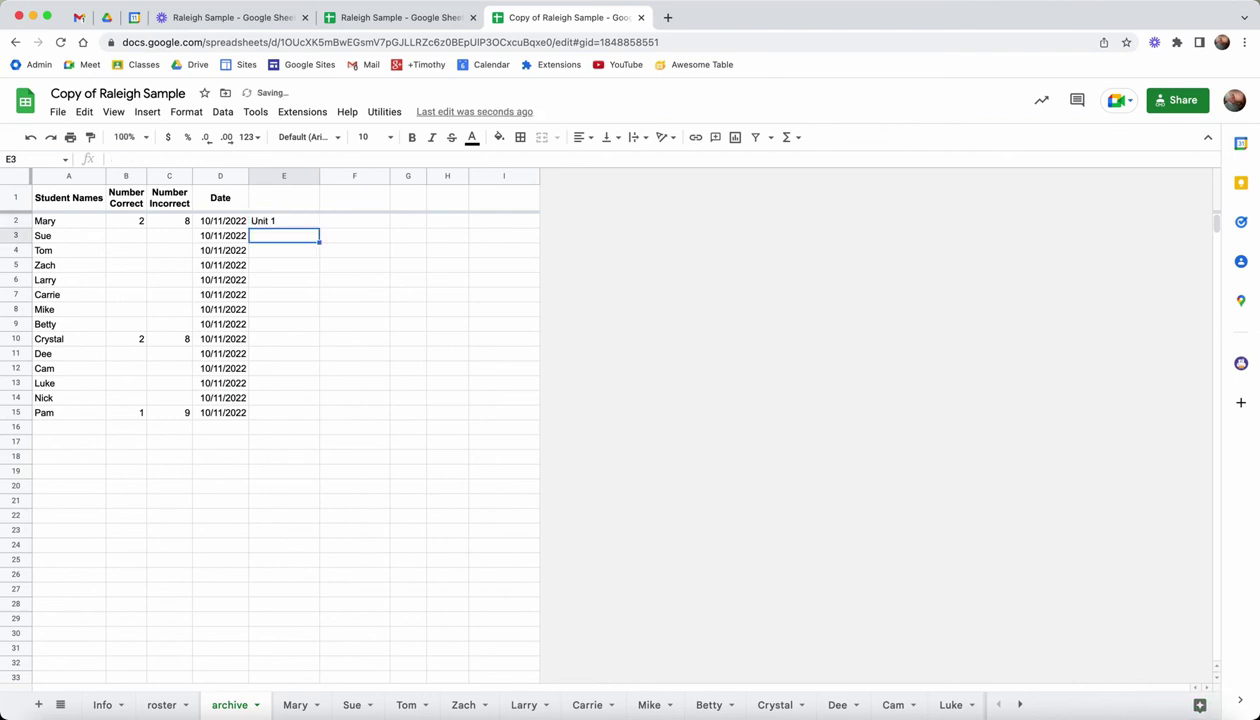
{"action": "left_click", "coordinate": [283, 220]}
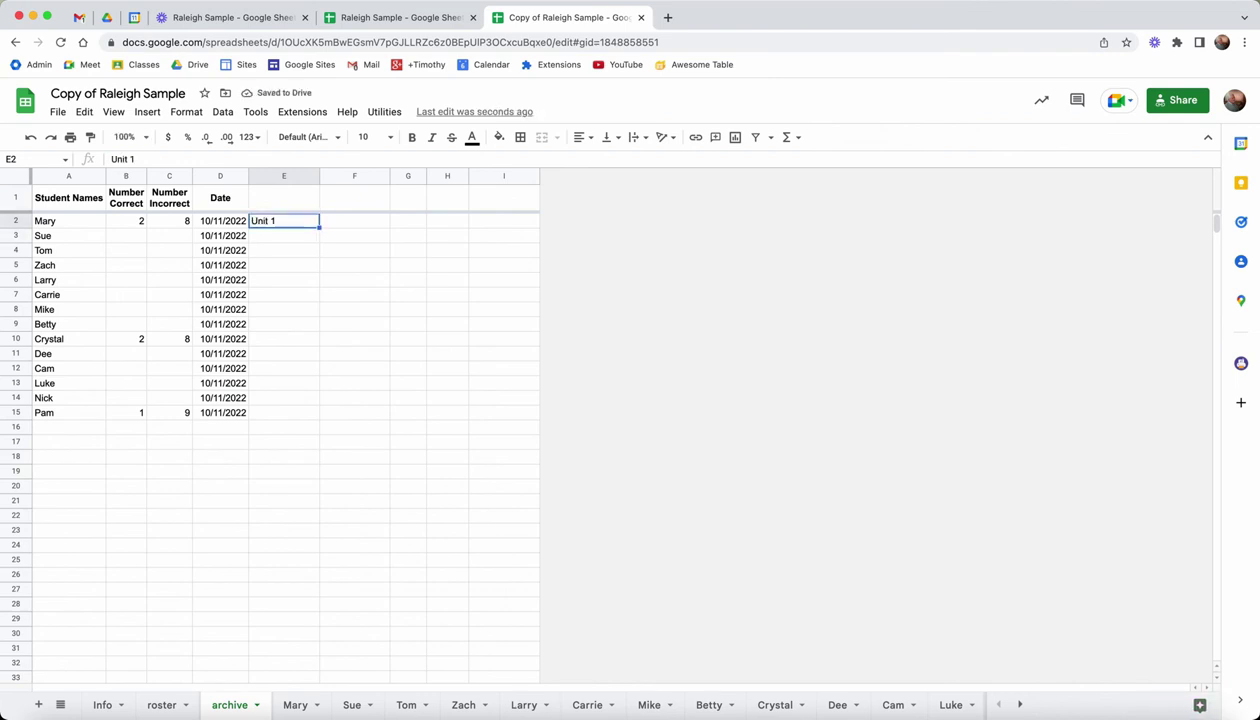
{"action": "left_click_drag", "start_coordinate": [319, 227], "coordinate": [319, 417]}
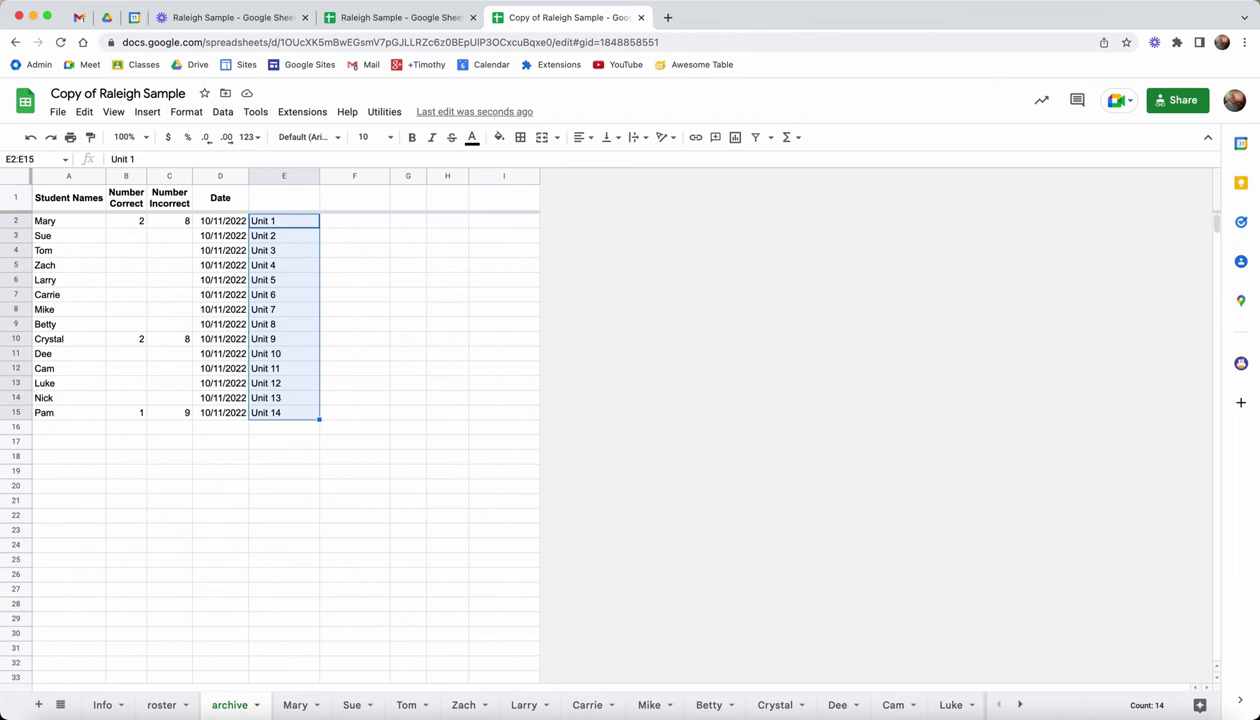
Run the Delete Tests script to remove the student practice sheets.
{"action": "left_click", "coordinate": [384, 111]}
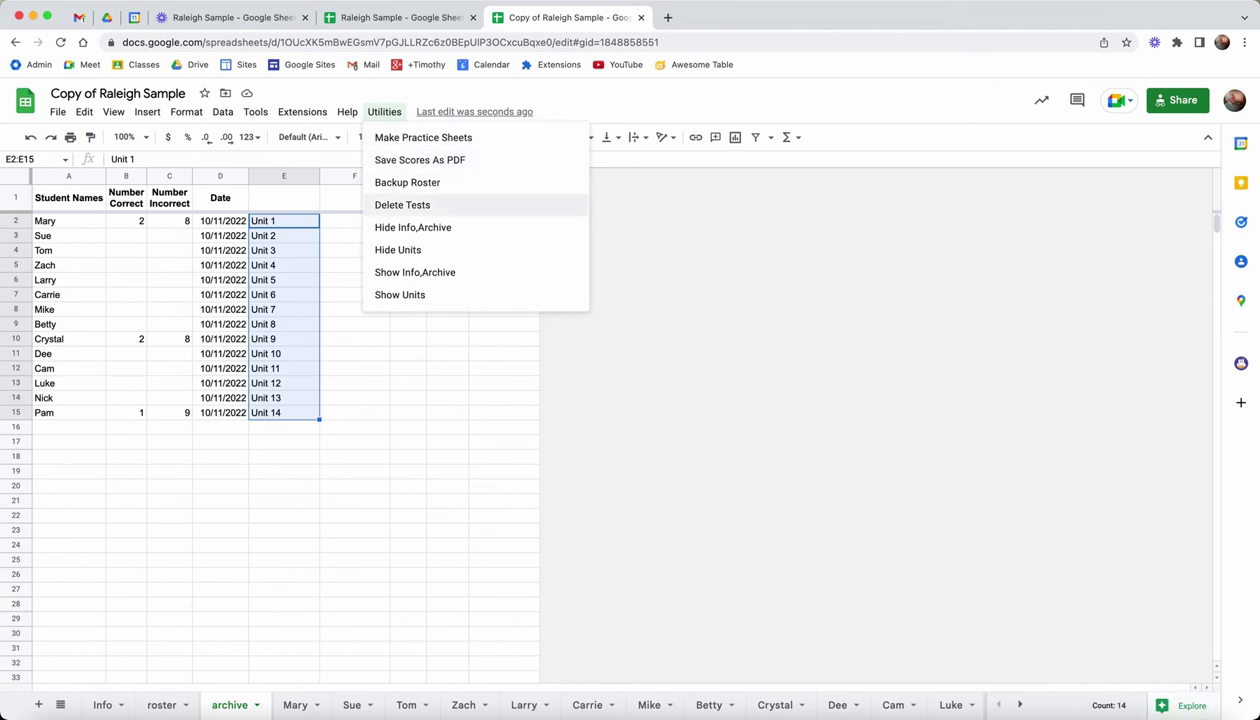
{"action": "left_click", "coordinate": [402, 204]}
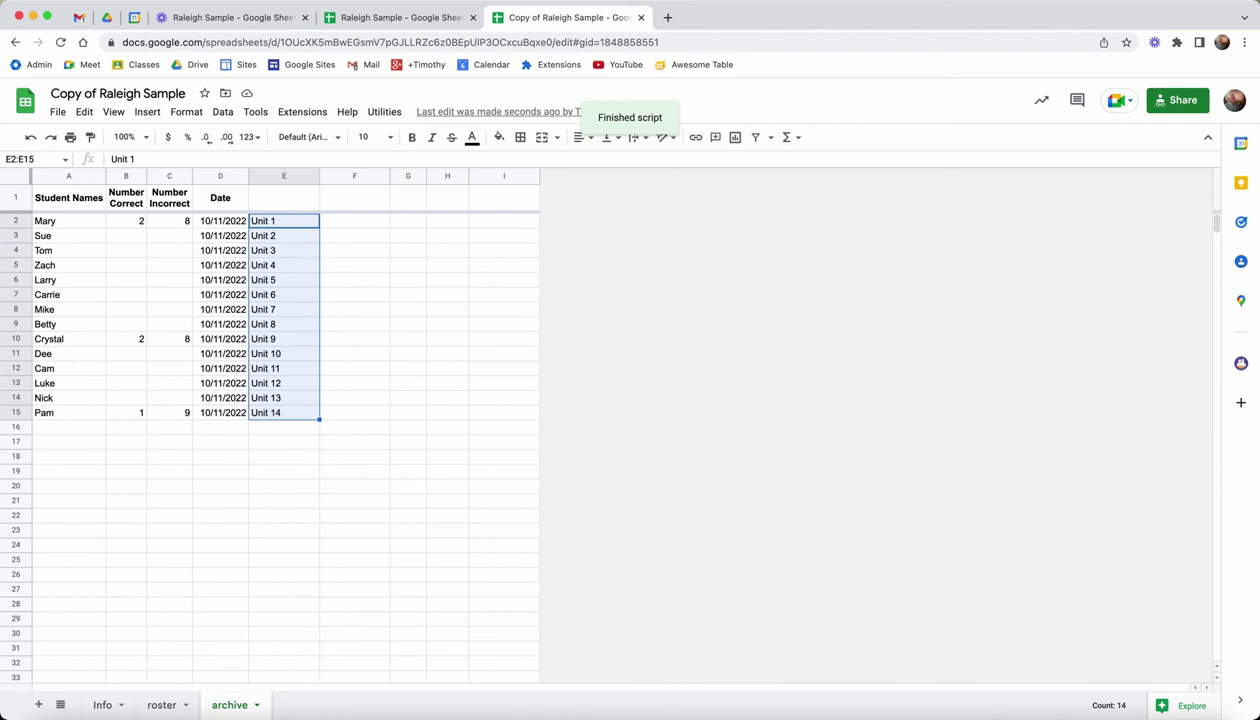
Switch to Google Drive, preview Test 10-11-2022 in the pdf's folder, and close the preview.
{"action": "left_click", "coordinate": [107, 17]}
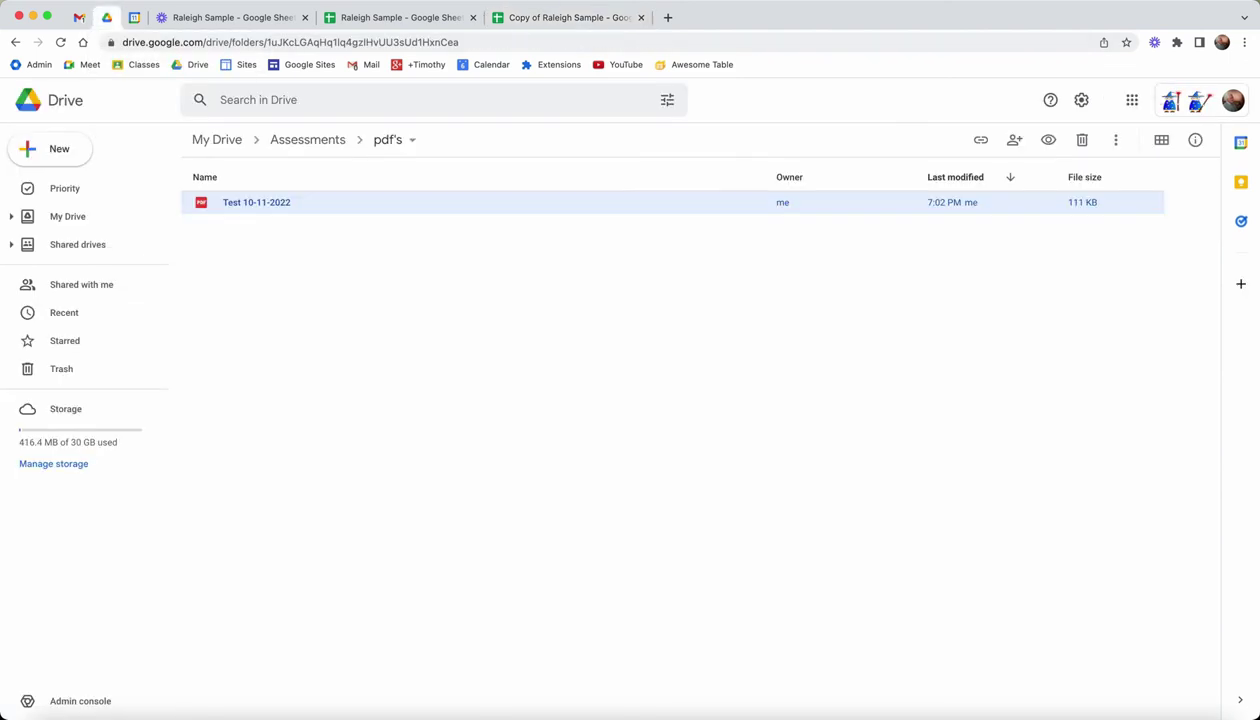
{"action": "double_click", "coordinate": [256, 202]}
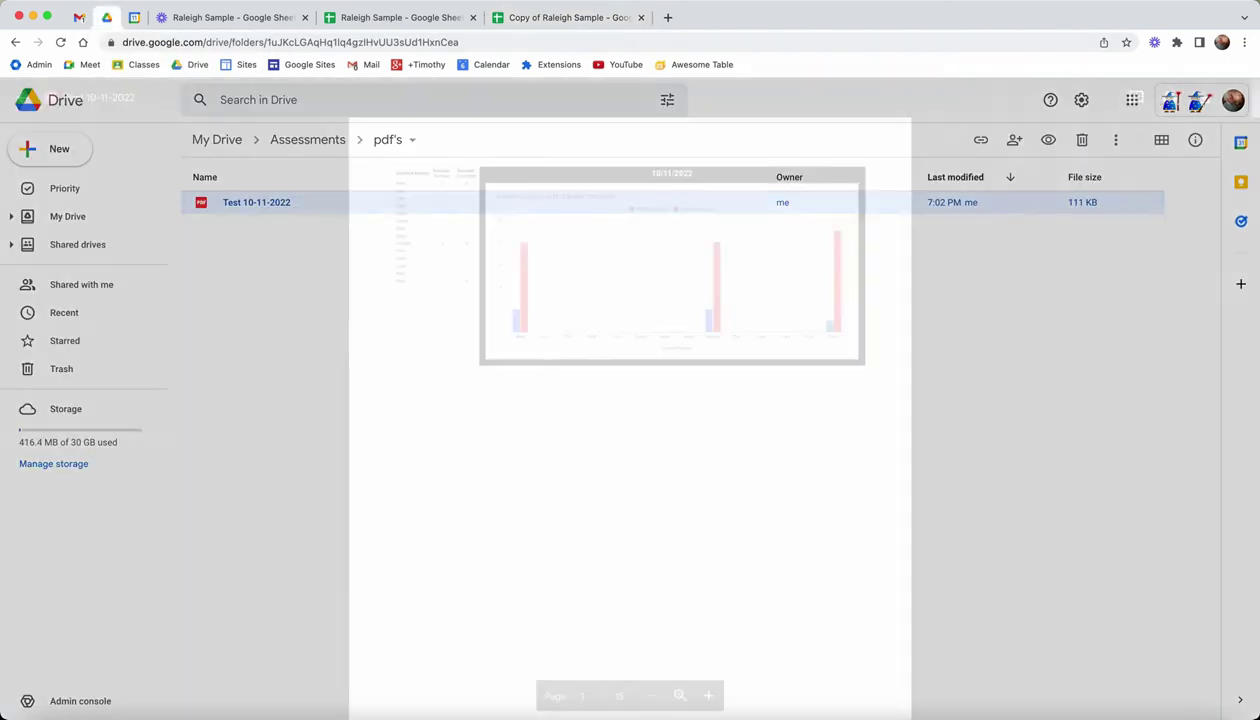
{"action": "left_click", "coordinate": [22, 97]}
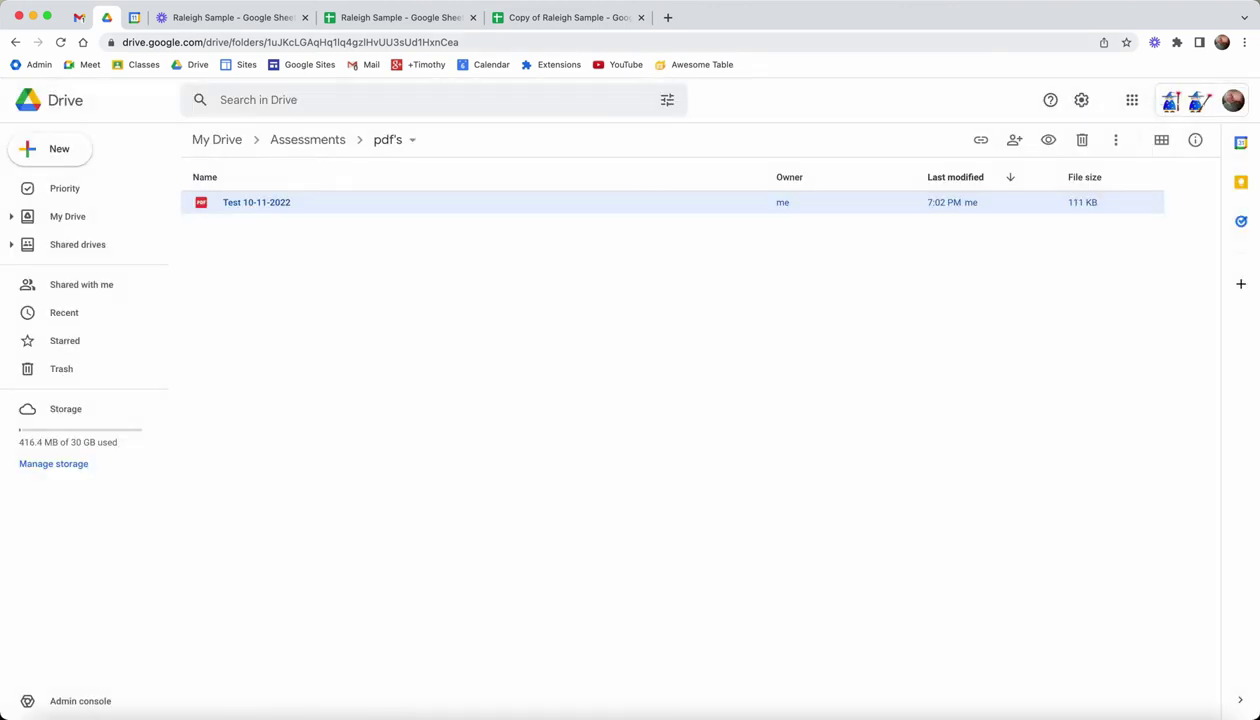
Switch back to the Copy of Raleigh Sample spreadsheet and run the Show Units script.
{"action": "left_click", "coordinate": [565, 17]}
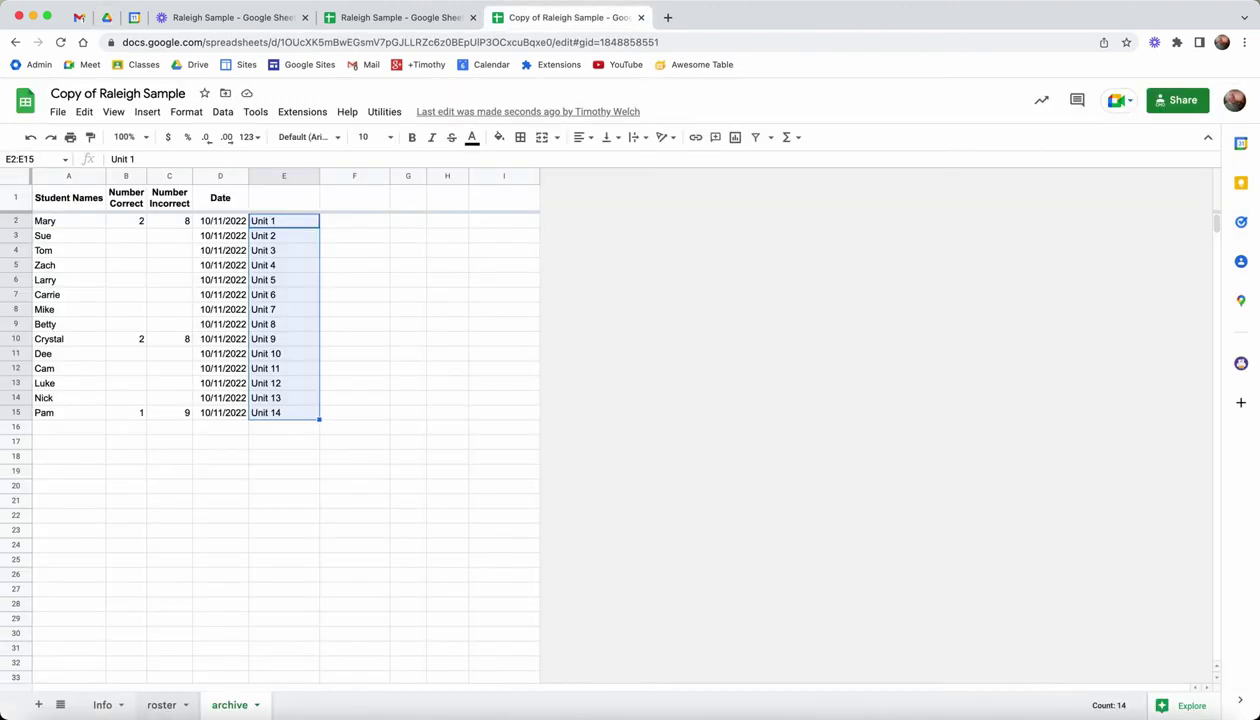
{"action": "left_click", "coordinate": [384, 111]}
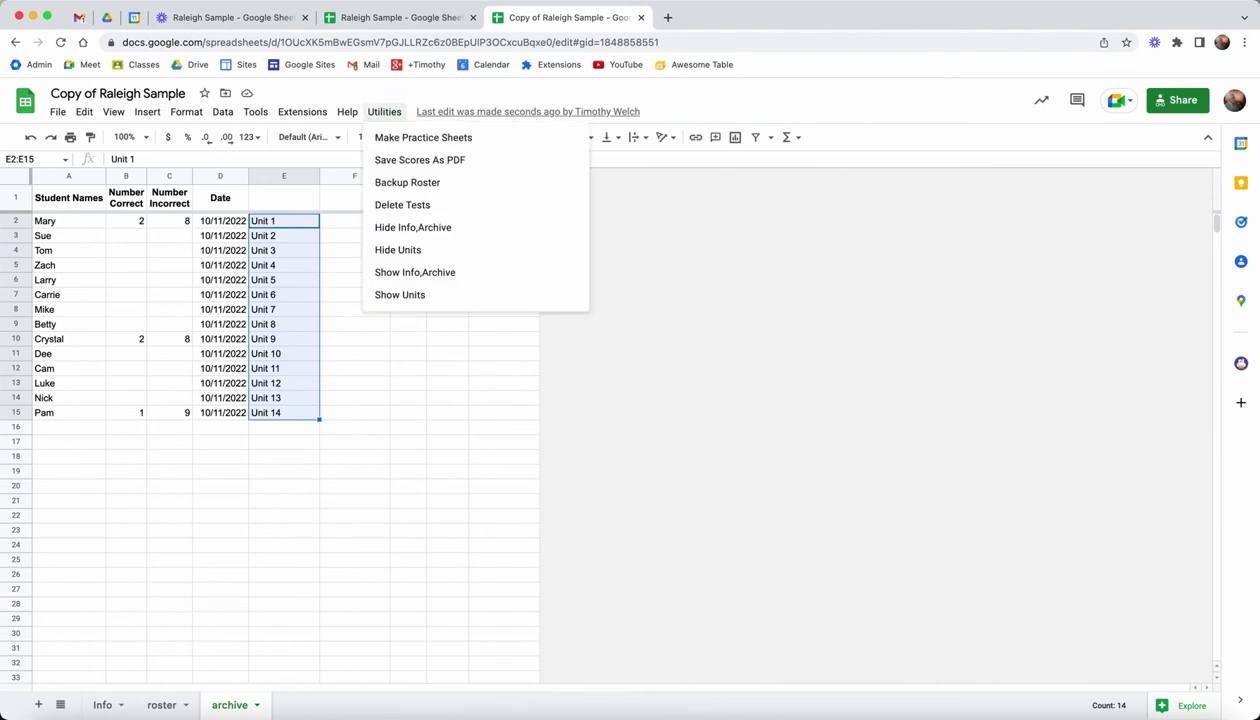
{"action": "left_click", "coordinate": [400, 294]}
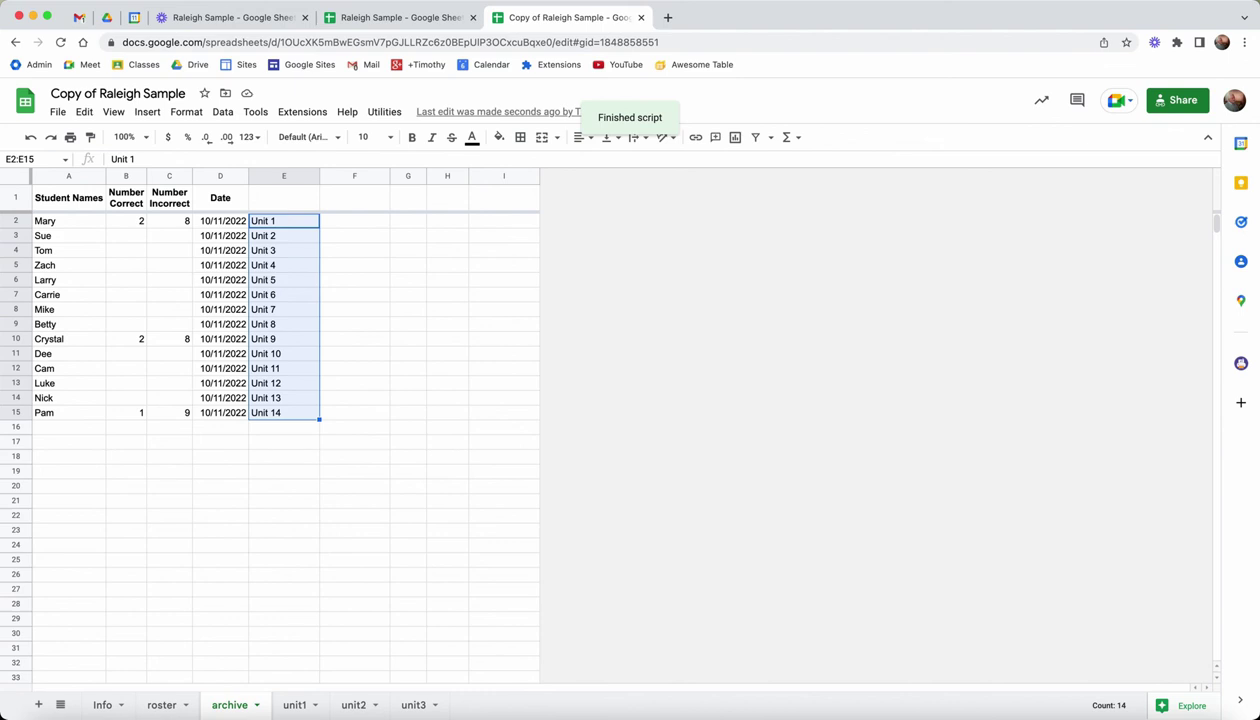
Copy Unit 1 from E2 to E3, fill both cells down to E15 so every record reads Unit 1, and return to the roster sheet.
{"action": "left_click", "coordinate": [283, 235]}
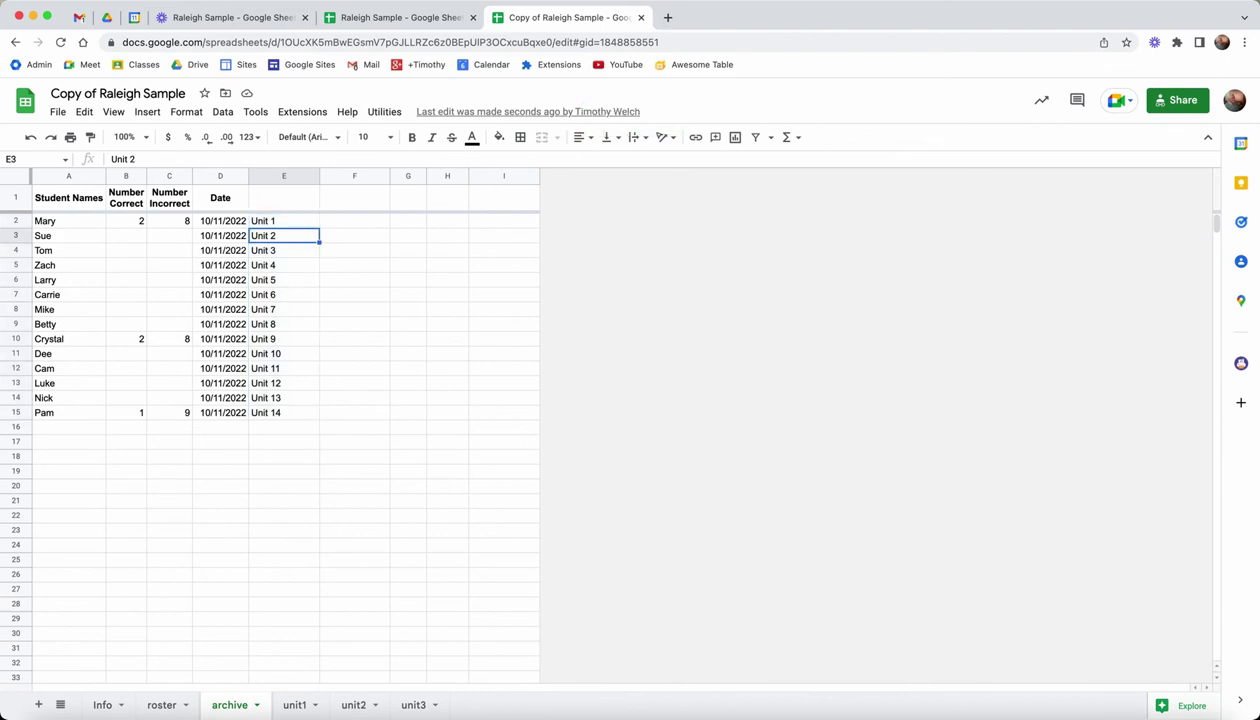
{"action": "left_click", "coordinate": [283, 220]}
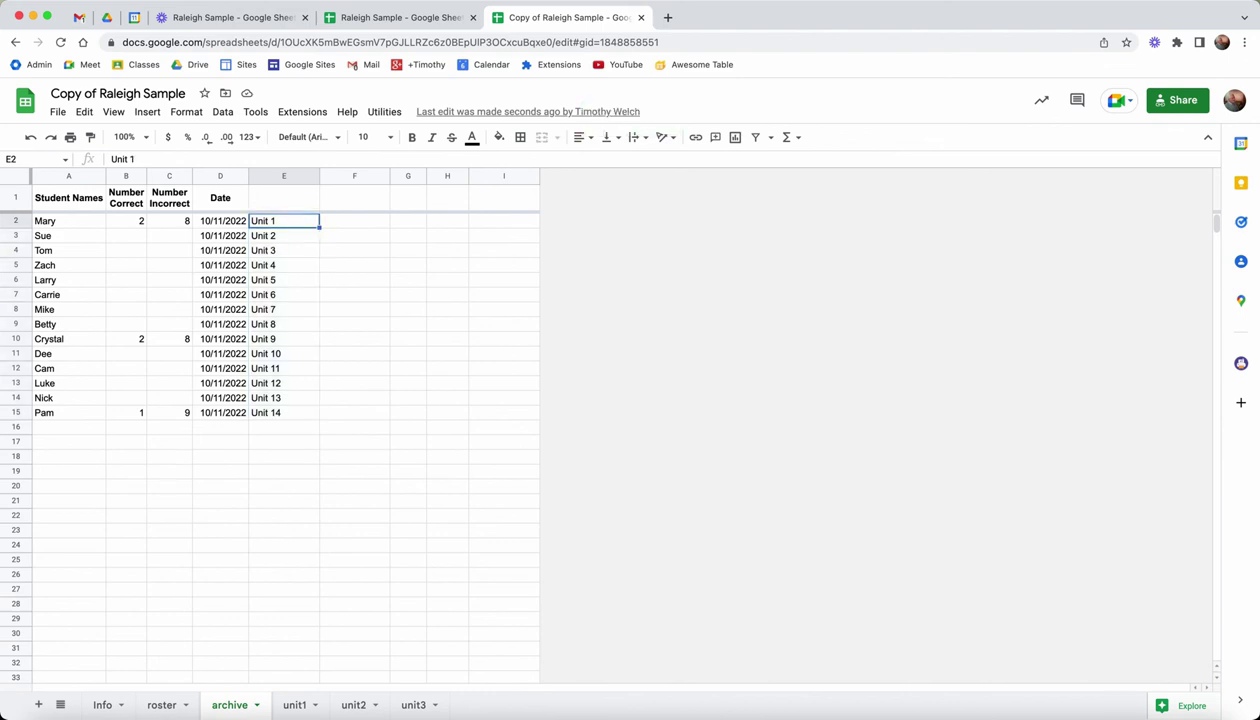
{"action": "left_click", "coordinate": [283, 235]}
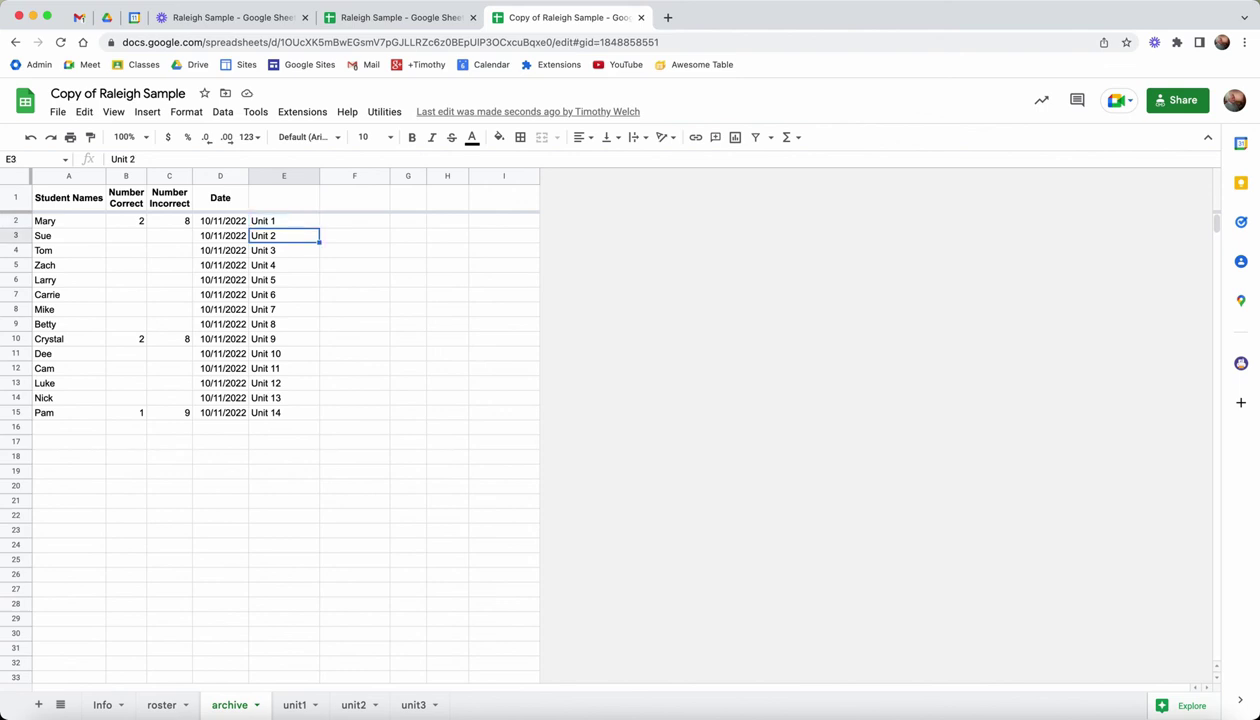
{"action": "left_click", "coordinate": [283, 220]}
{"action": "key", "text": "super+c"}
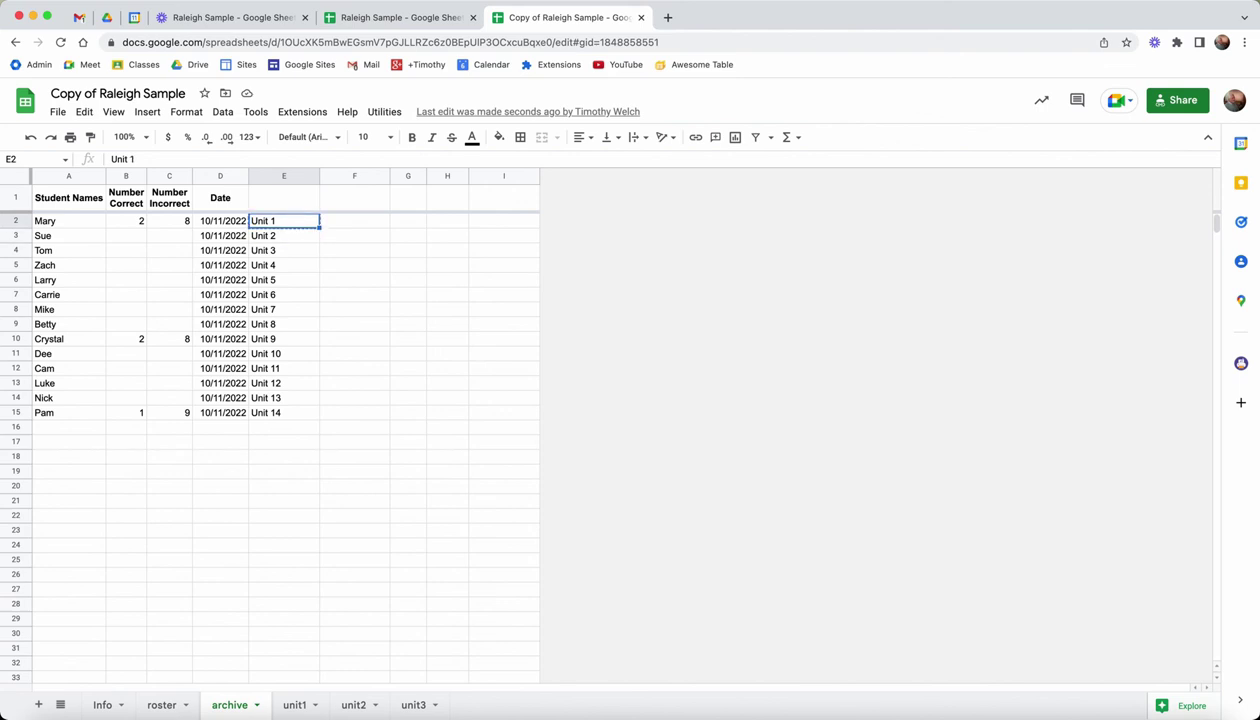
{"action": "left_click", "coordinate": [283, 235]}
{"action": "key", "text": "super+v"}
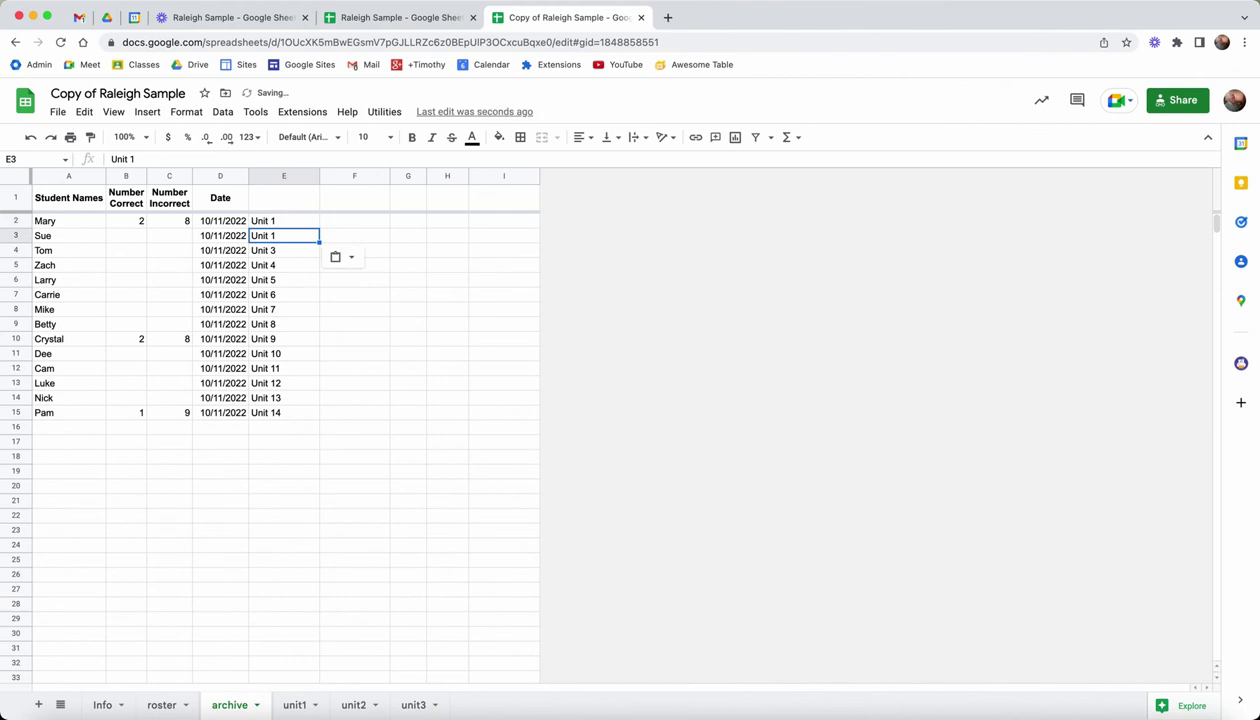
{"action": "key", "text": "shift+Up"}
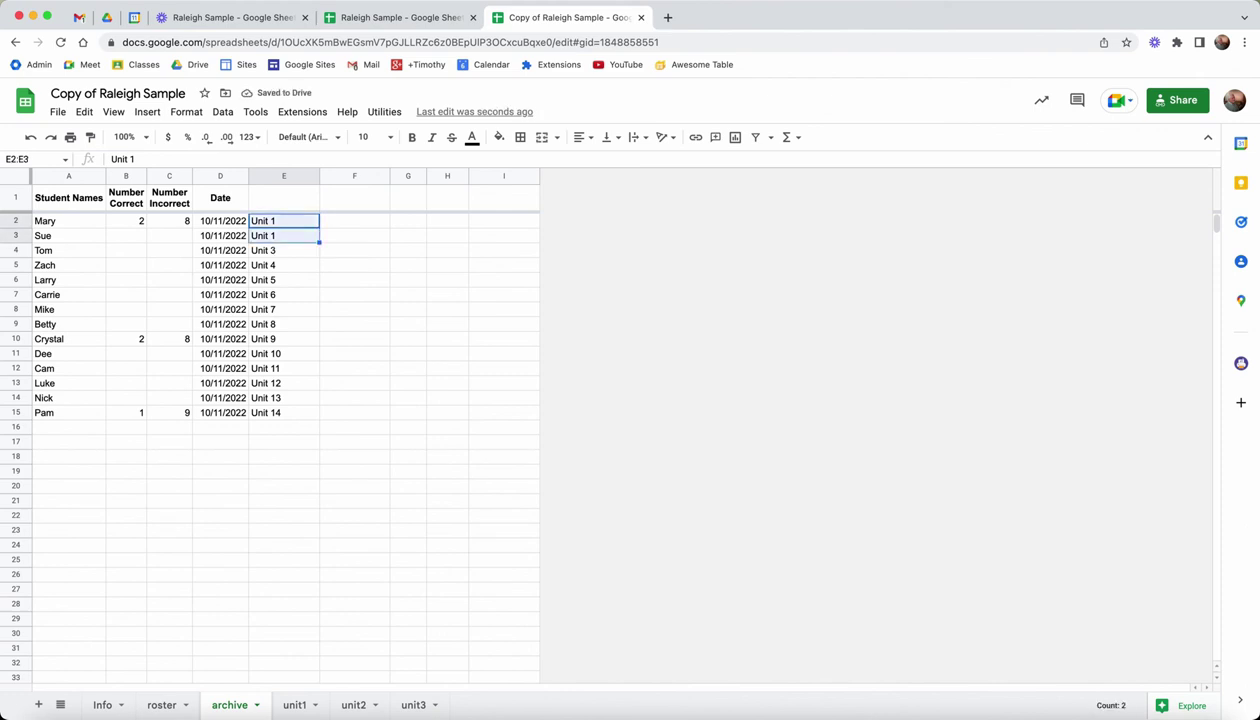
{"action": "left_click_drag", "start_coordinate": [319, 242], "coordinate": [319, 418]}
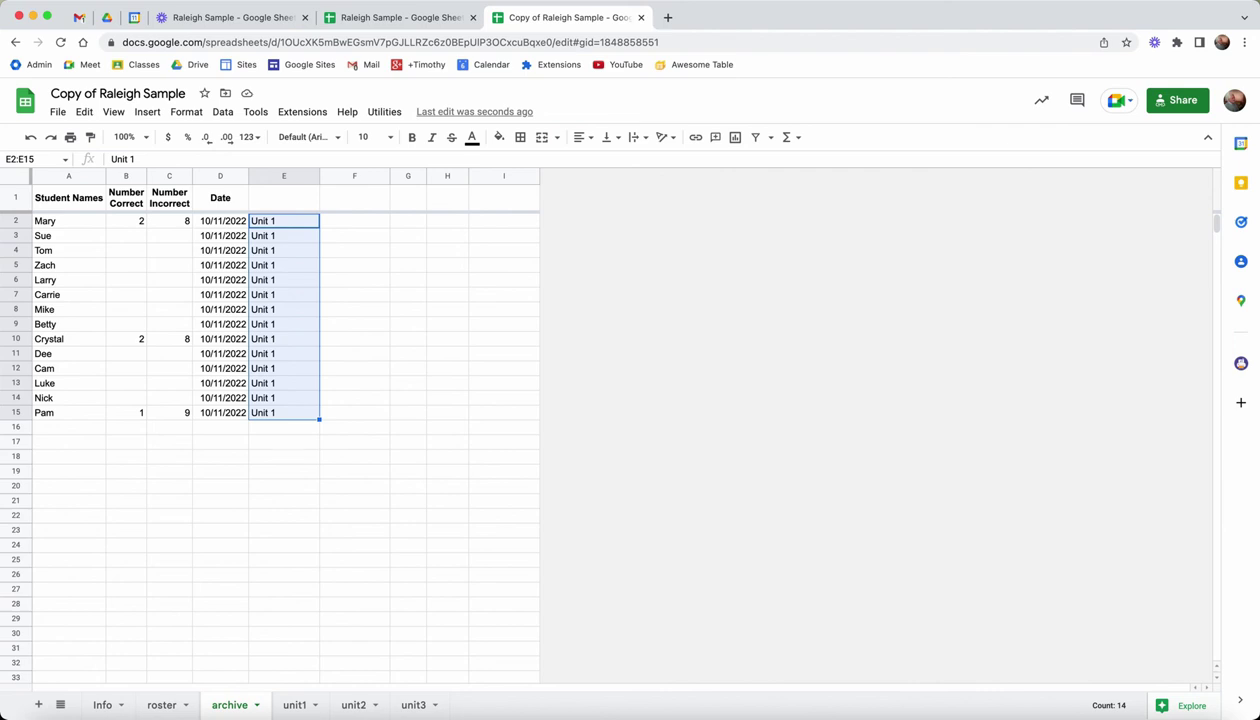
{"action": "left_click", "coordinate": [161, 705]}
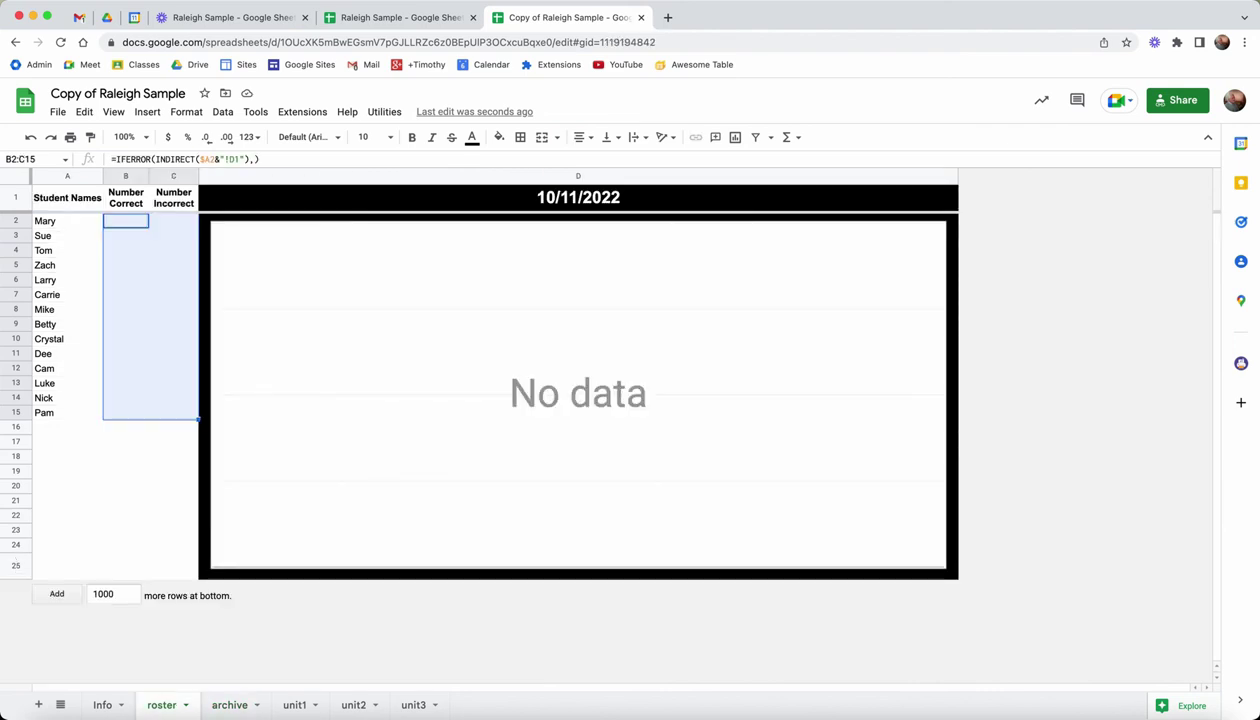